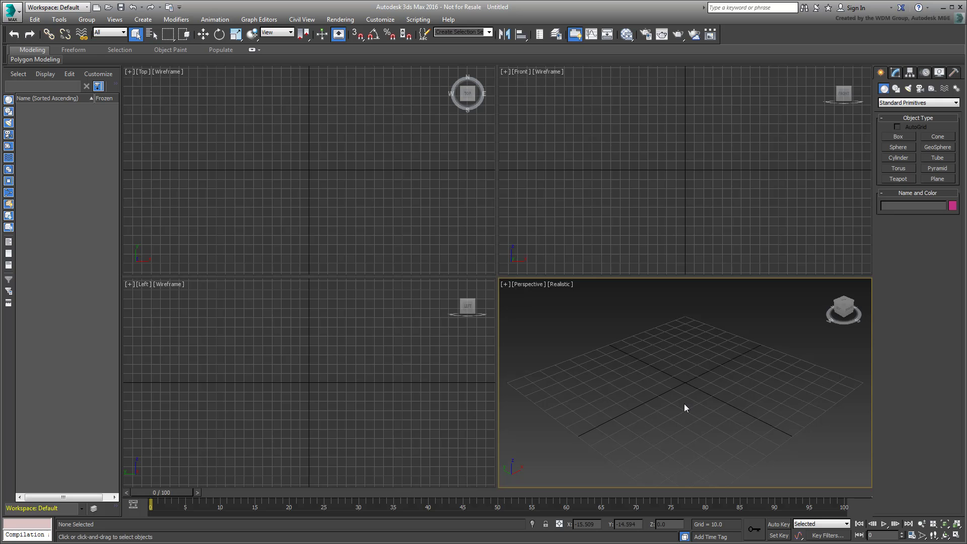
Reset 3ds Max to an empty scene, then choose the Design Standard workspace
click(18, 16)
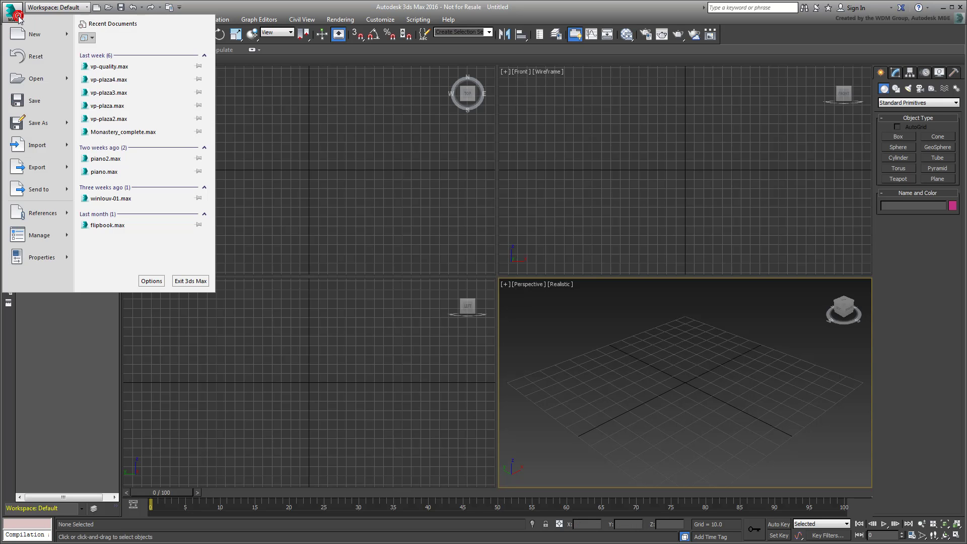
click(36, 56)
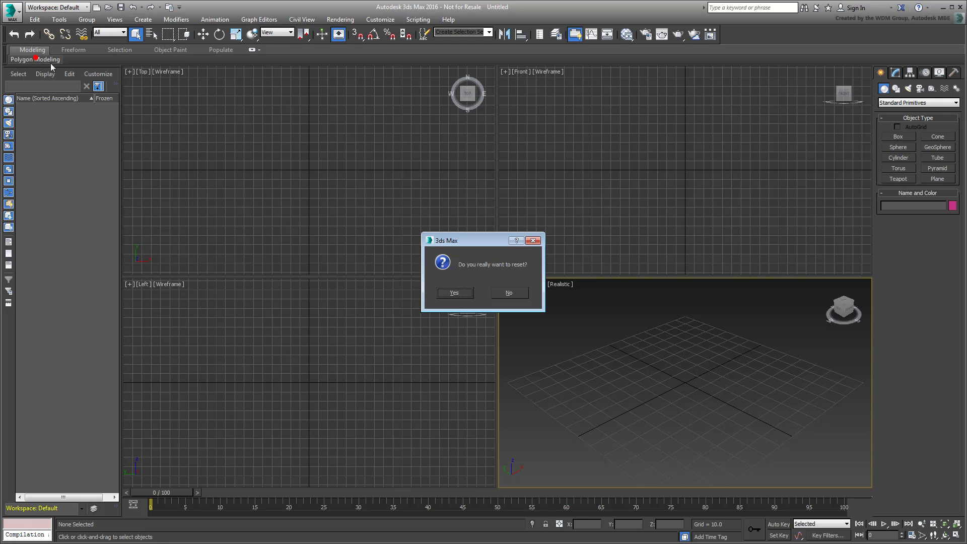
click(455, 292)
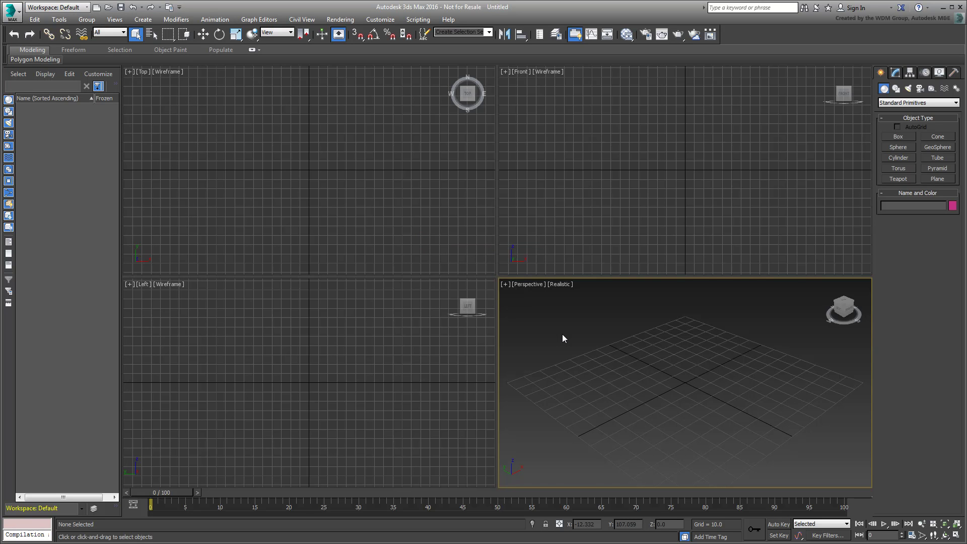
click(86, 7)
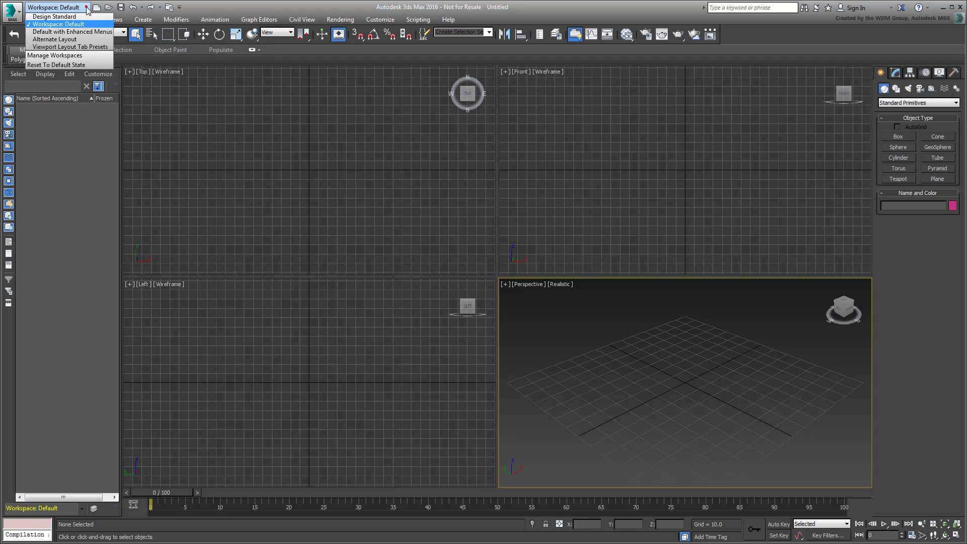
click(55, 16)
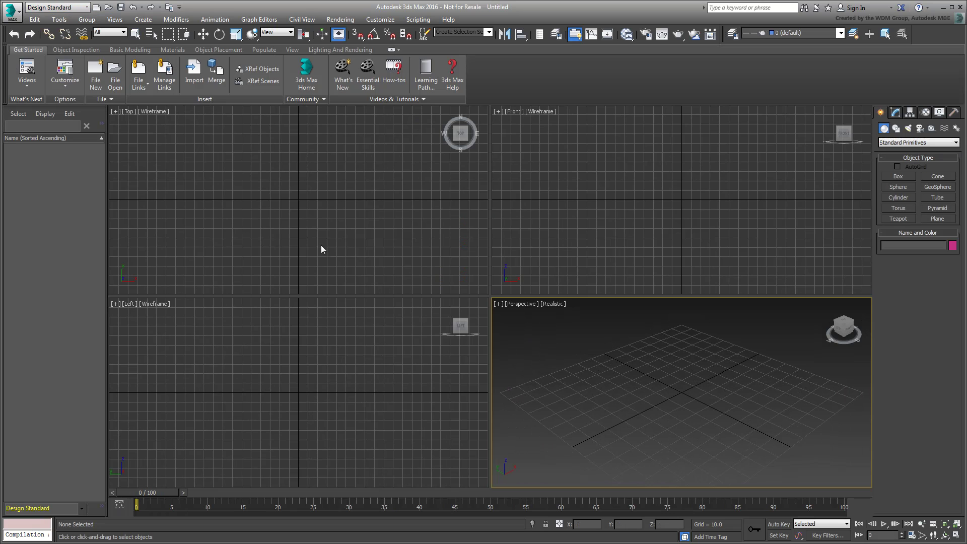
Set display units to US Standard Feet w/Fractional Inches at 1/32 precision
click(65, 81)
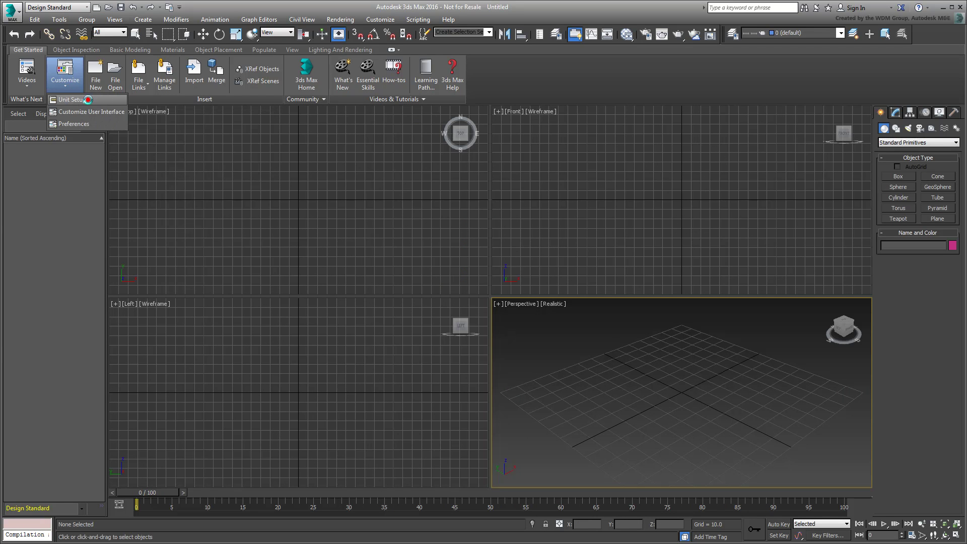
click(88, 100)
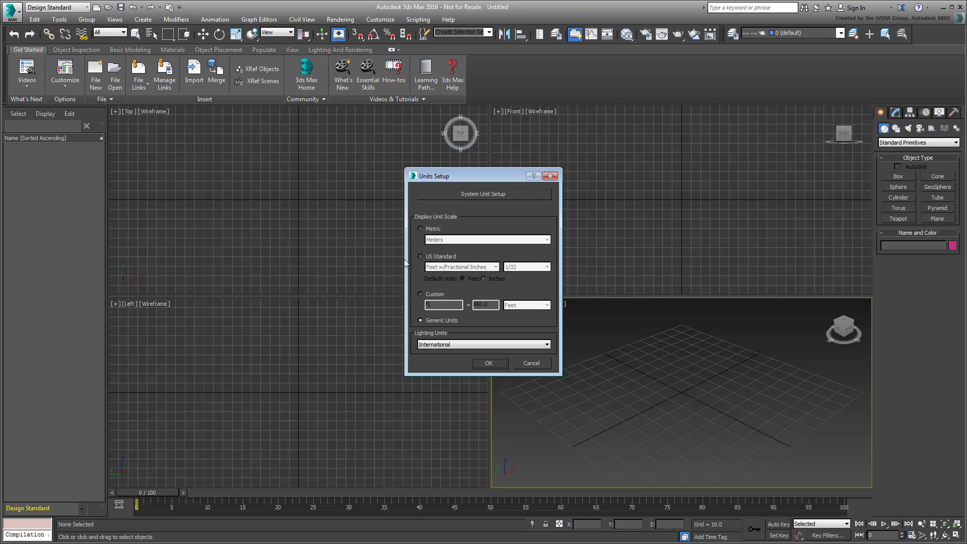
click(420, 256)
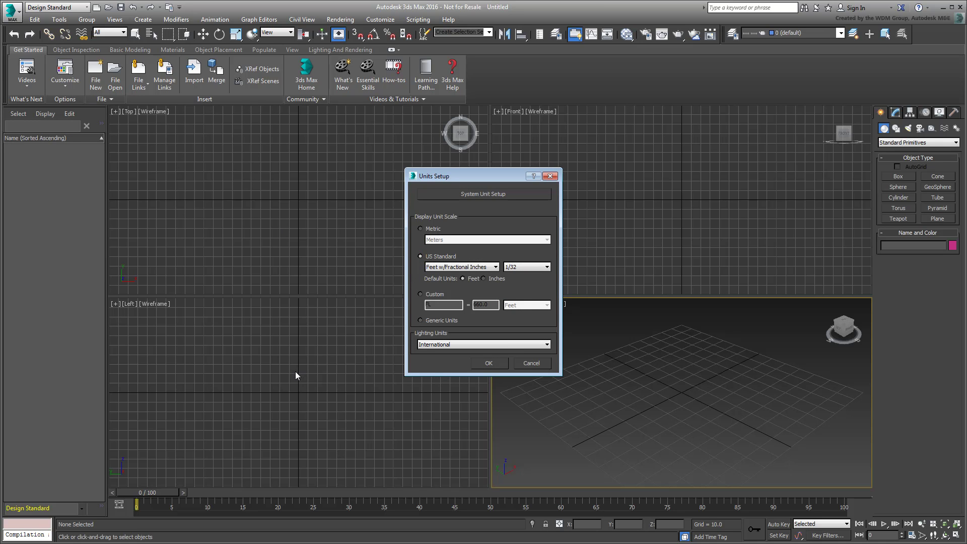
click(488, 364)
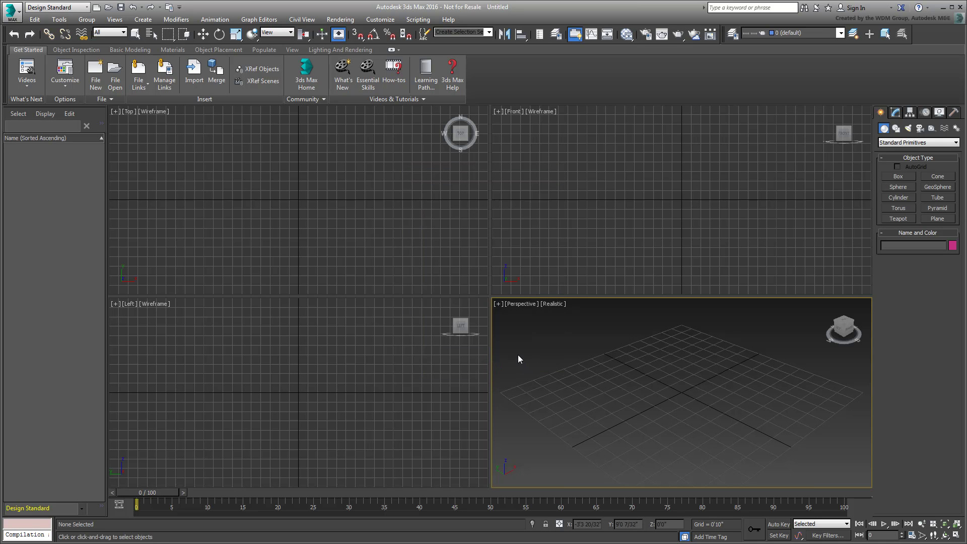
Choose Monastery.rvt as the Revit file to link
click(140, 92)
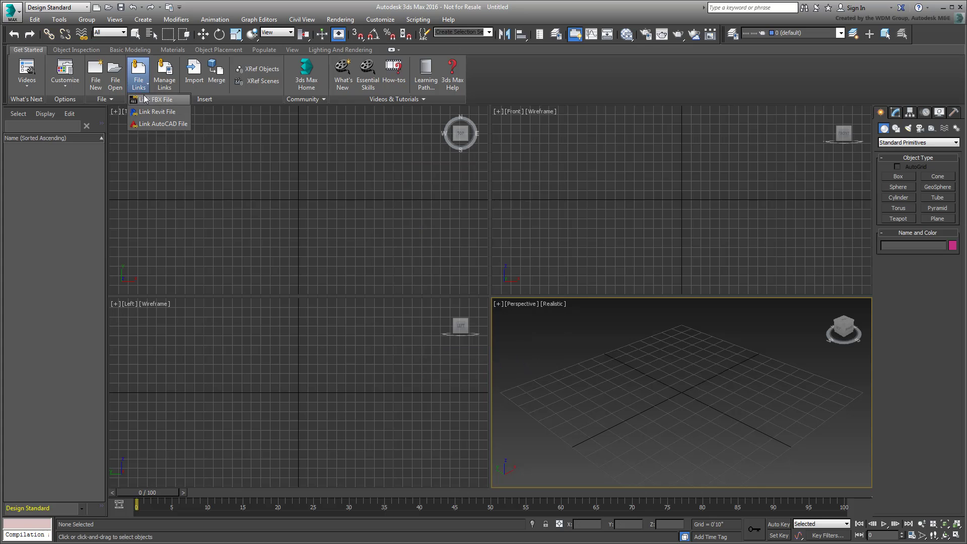
click(159, 112)
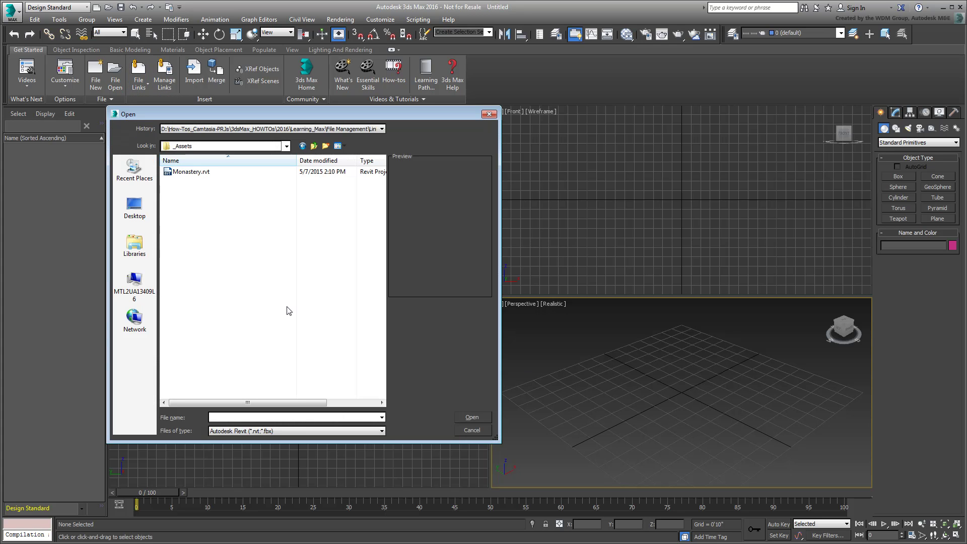
click(192, 171)
click(475, 417)
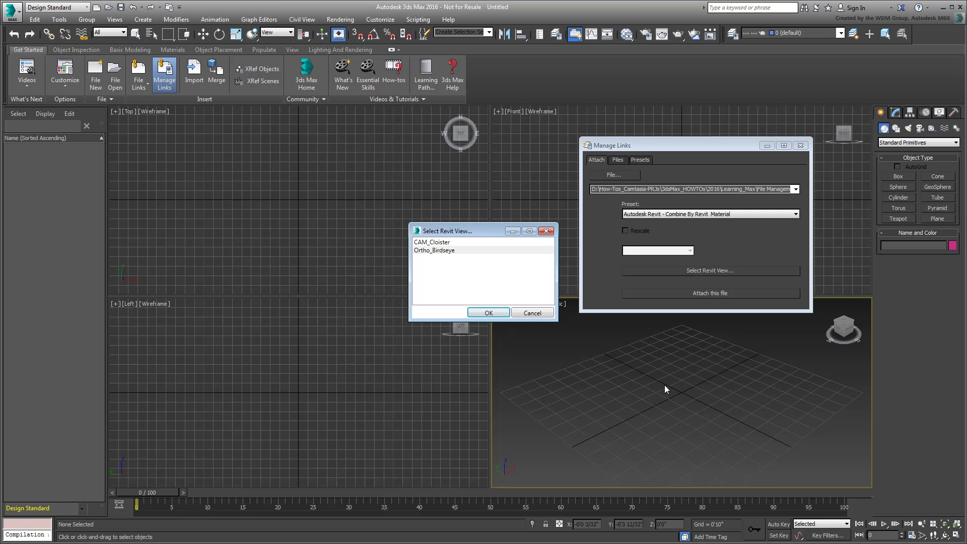
Use the Ortho_Birdseye view, set the preset to Combine By Revit Family Type, and attach
click(499, 313)
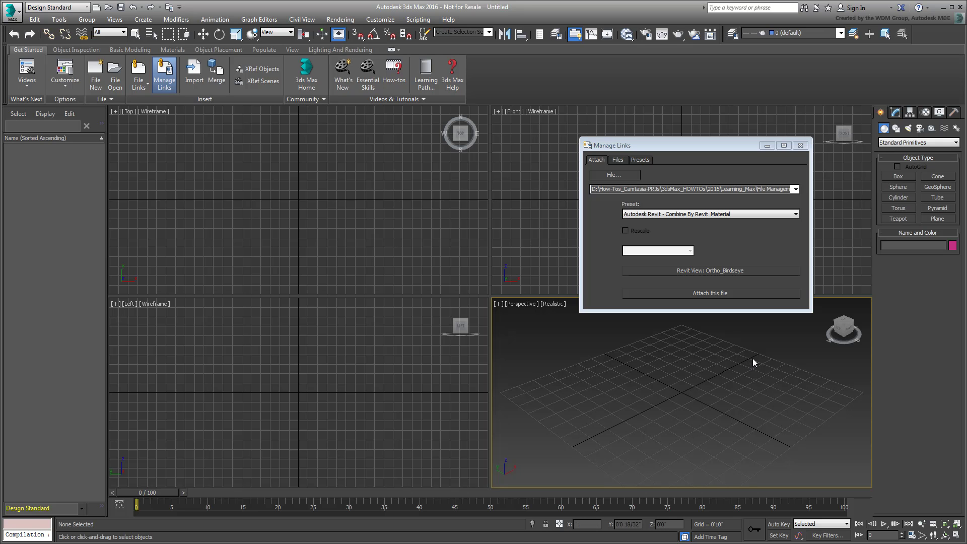
click(796, 214)
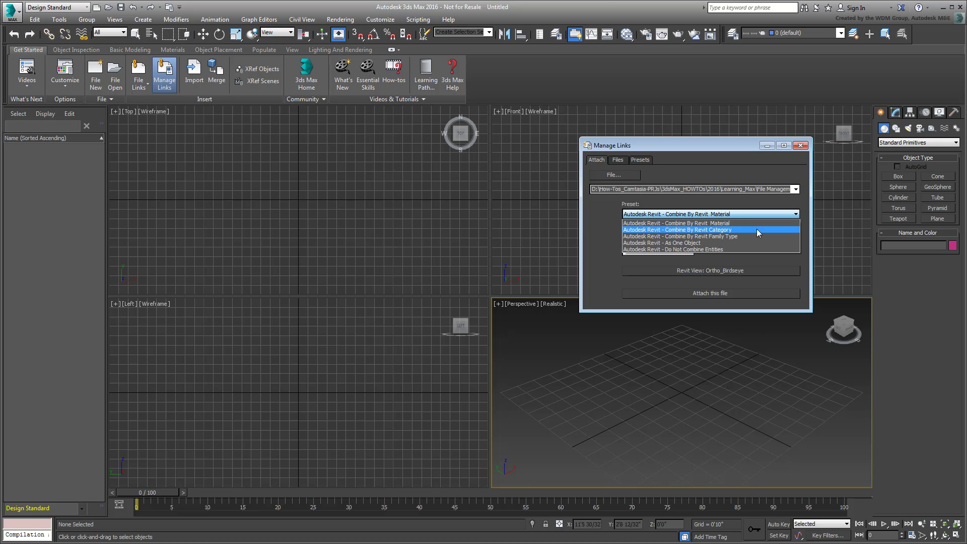
click(738, 236)
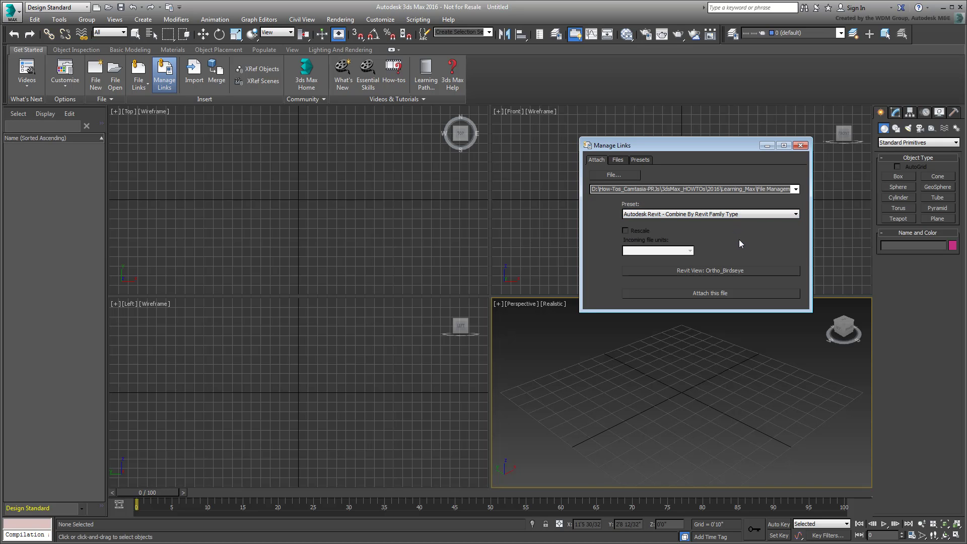
click(733, 294)
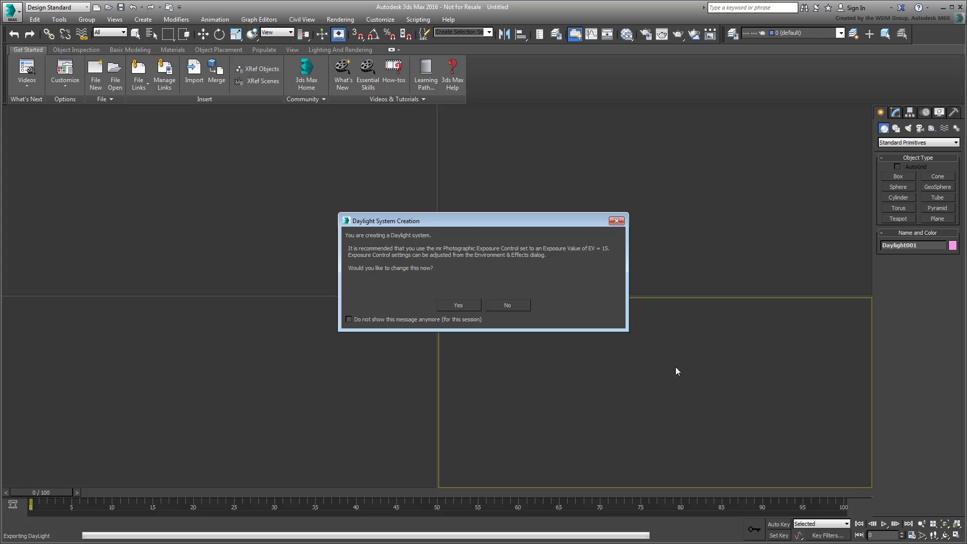
Accept the daylight system and exposure control, close Manage Links, and maximize the Perspective viewport
click(459, 306)
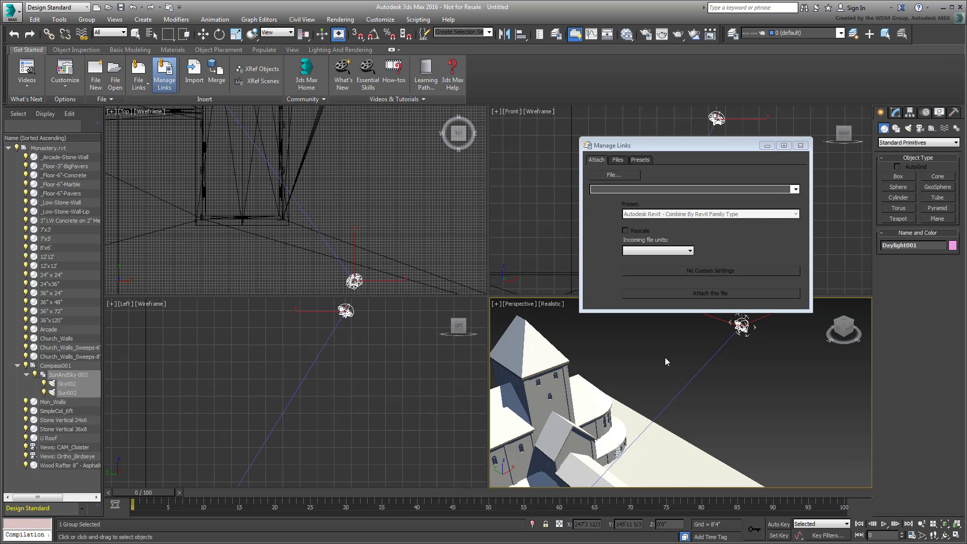
click(801, 146)
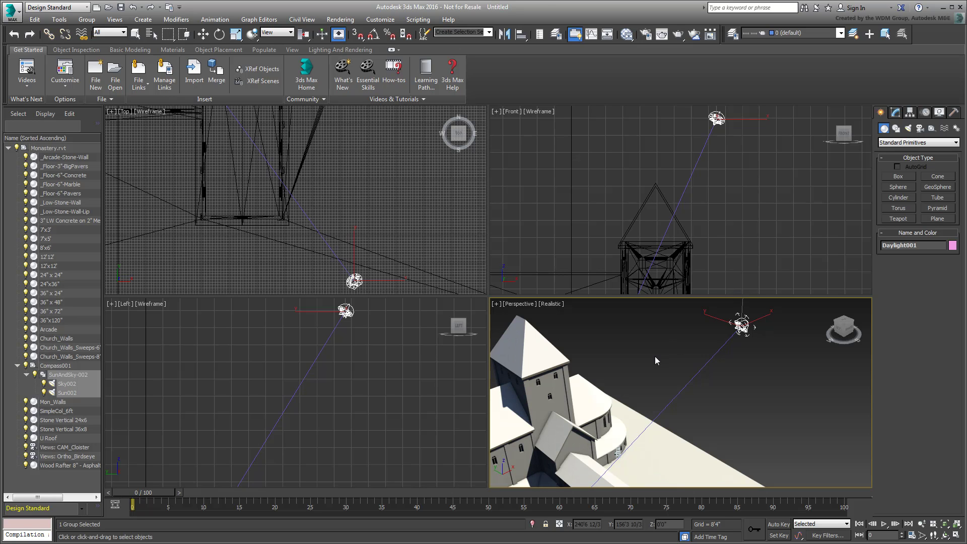
key(alt+w)
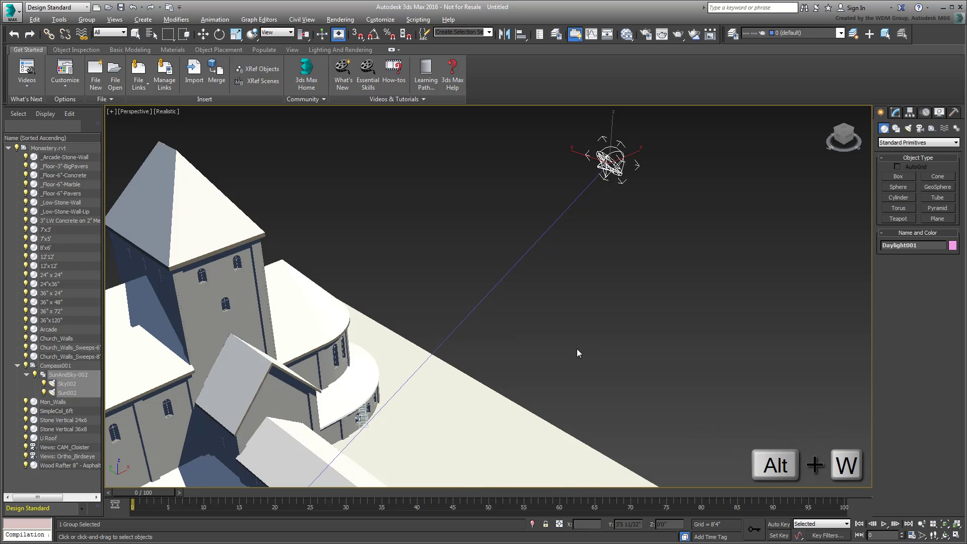
Frame the whole monastery and turn on Shaded display of material maps in the viewport
scroll(630, 323, down, 5)
middle_drag(630, 328, 562, 274)
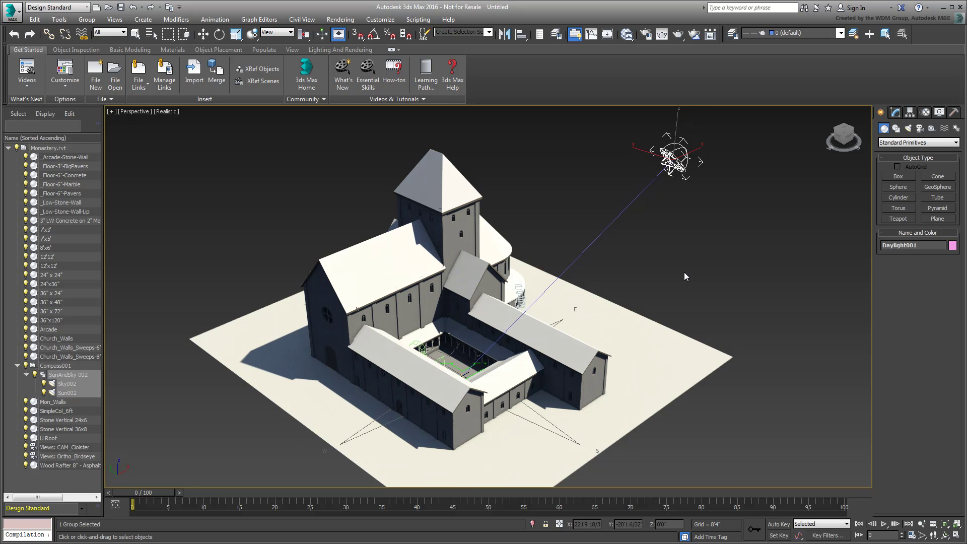
click(176, 51)
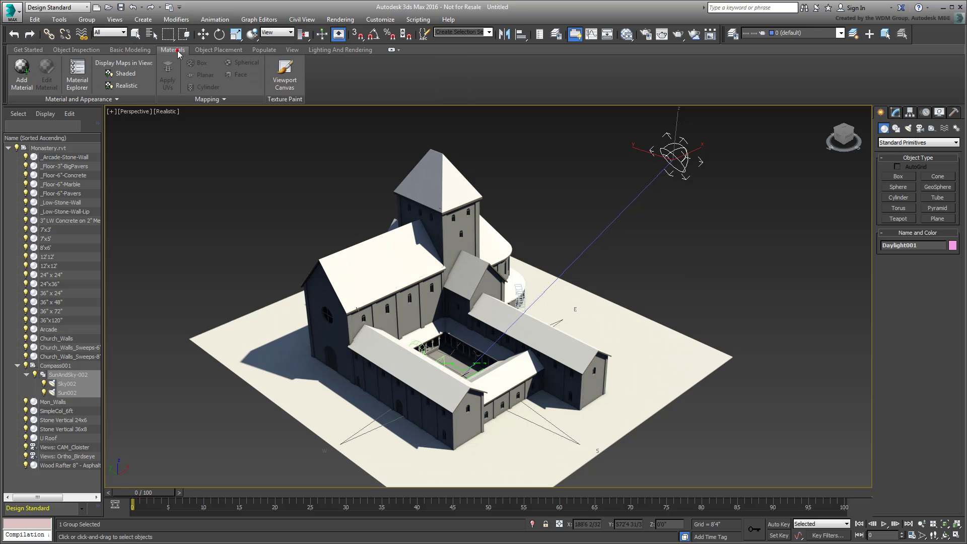
click(125, 74)
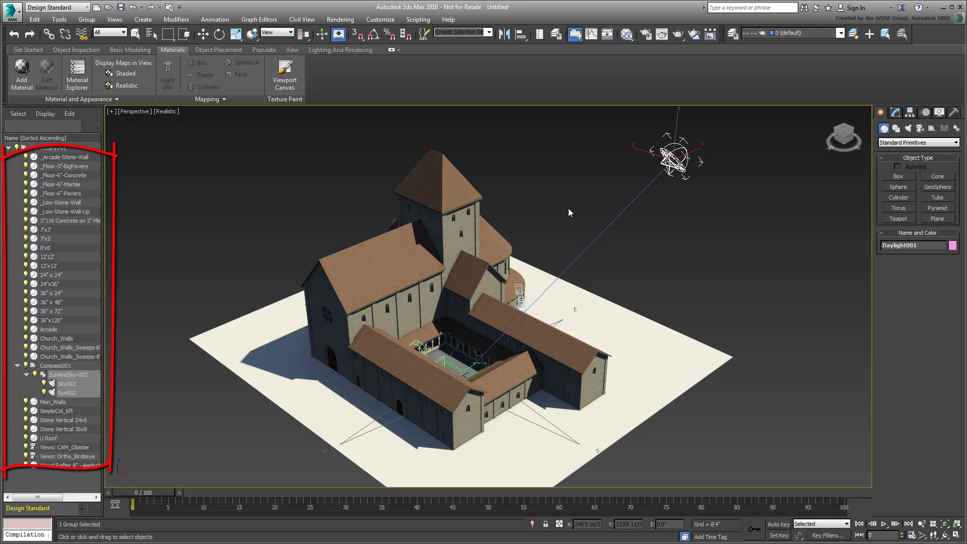
click(59, 340)
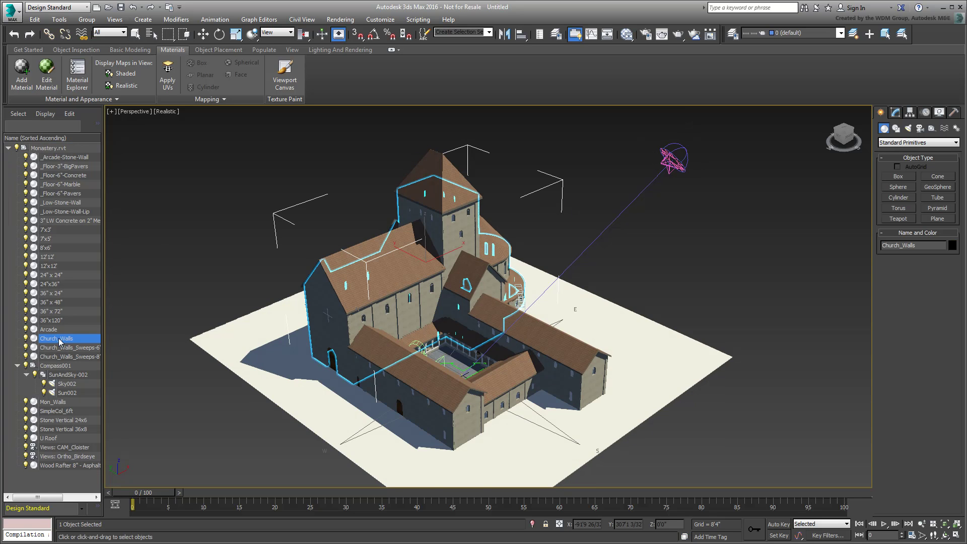
click(55, 402)
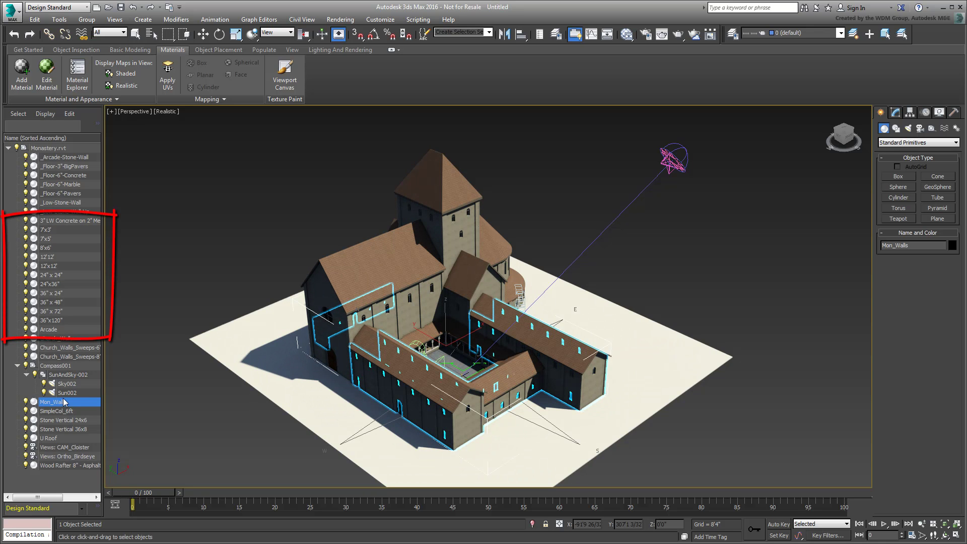
click(47, 230)
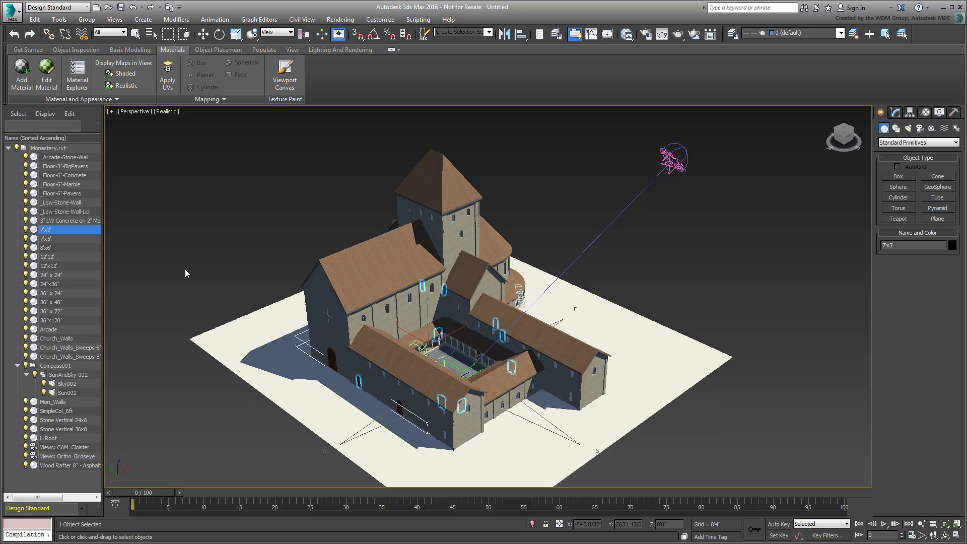
click(47, 248)
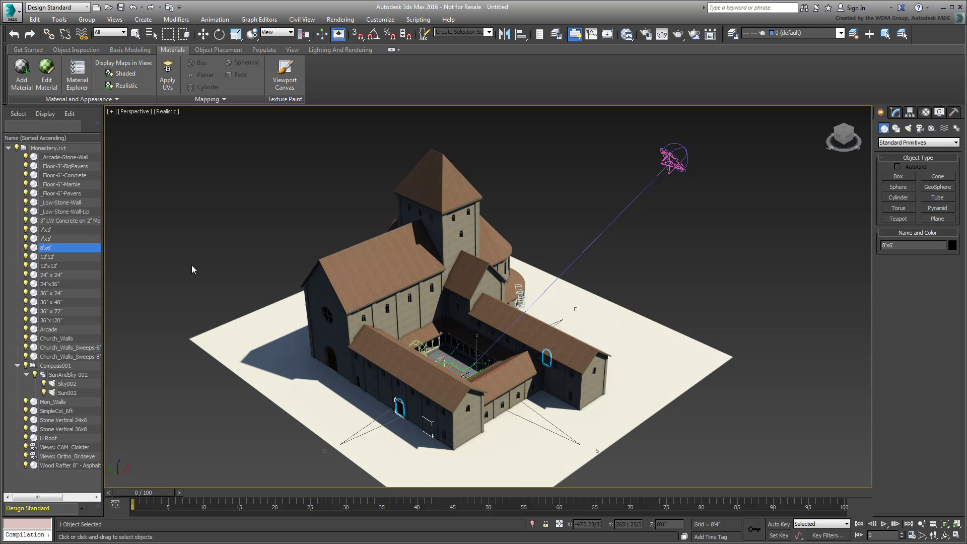
click(192, 265)
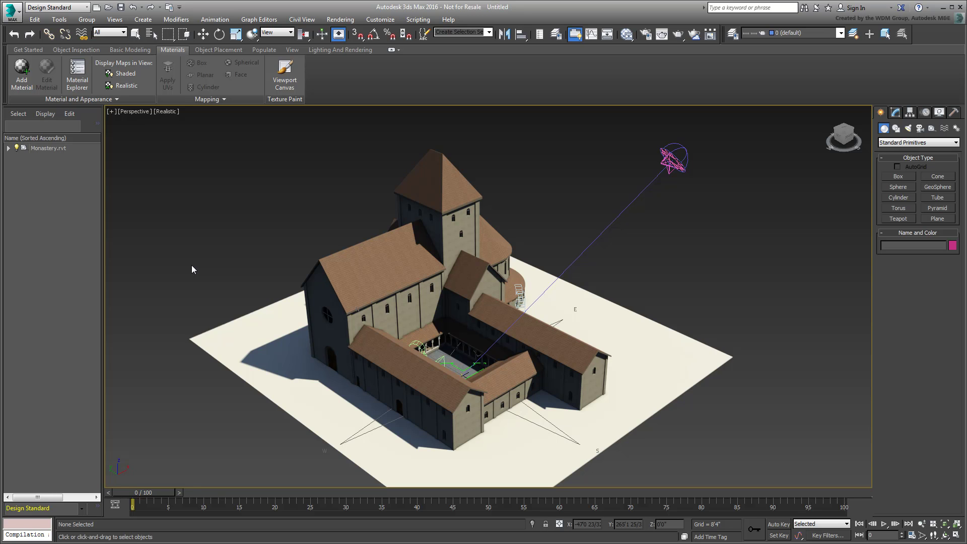
Select the four _Floor objects under Monastery.rvt and save them as the 'Floors' selection set
click(8, 148)
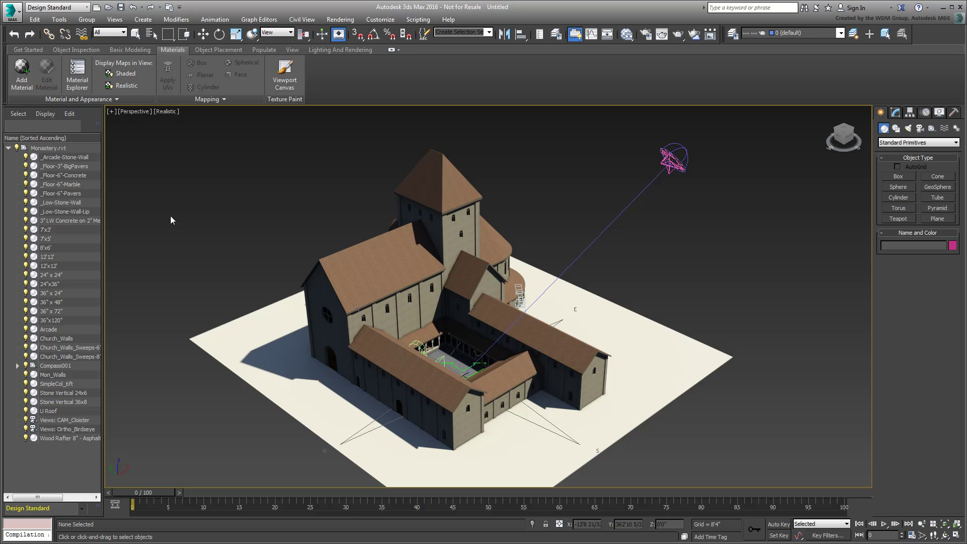
click(53, 167)
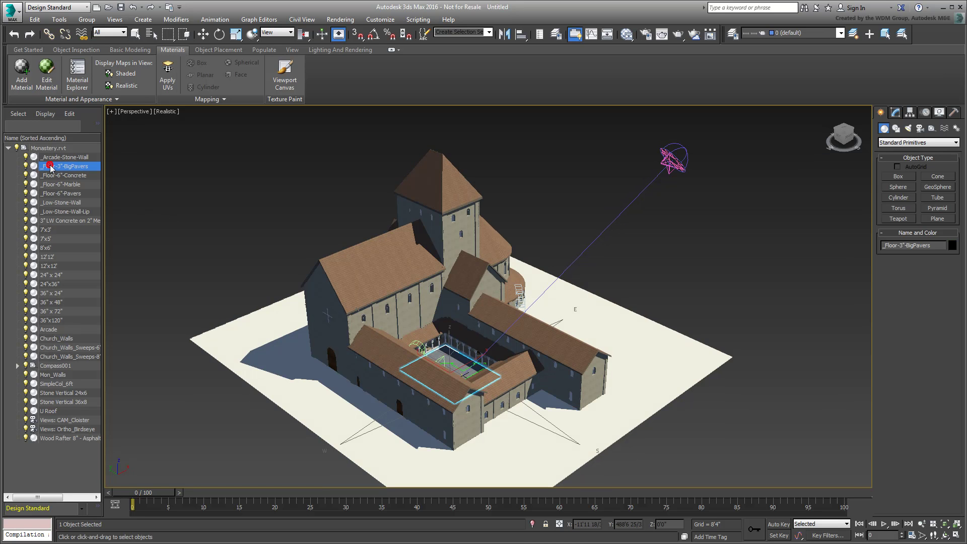
shift+click(56, 194)
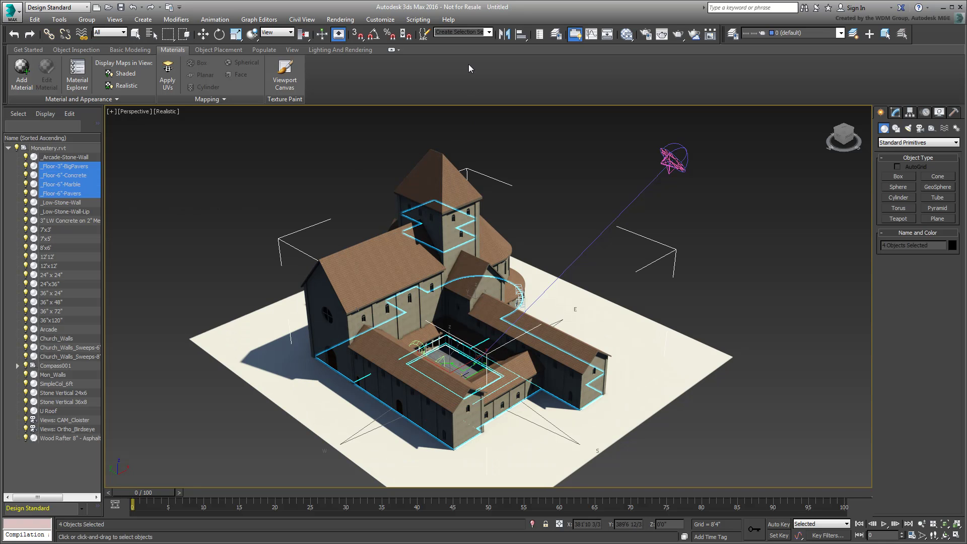
click(467, 34)
text(Floors)
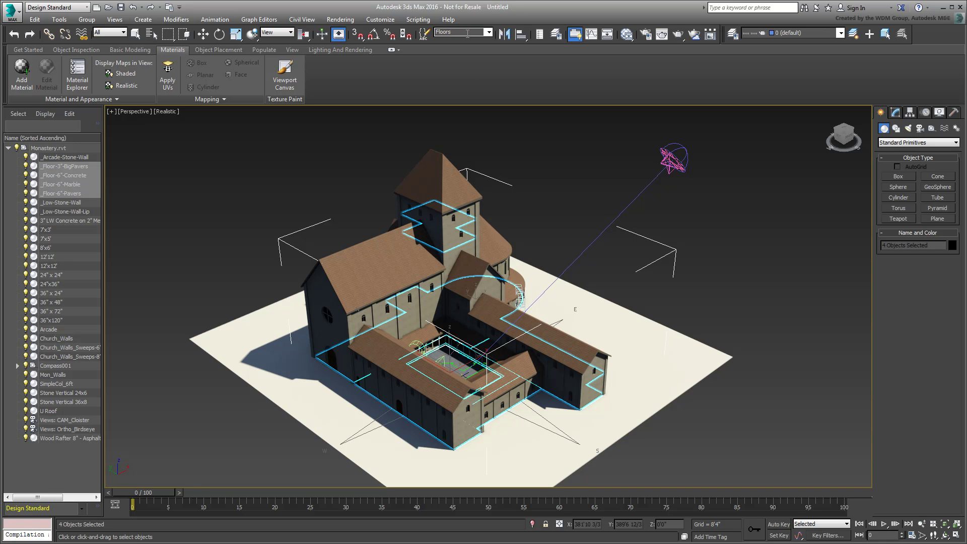
click(564, 159)
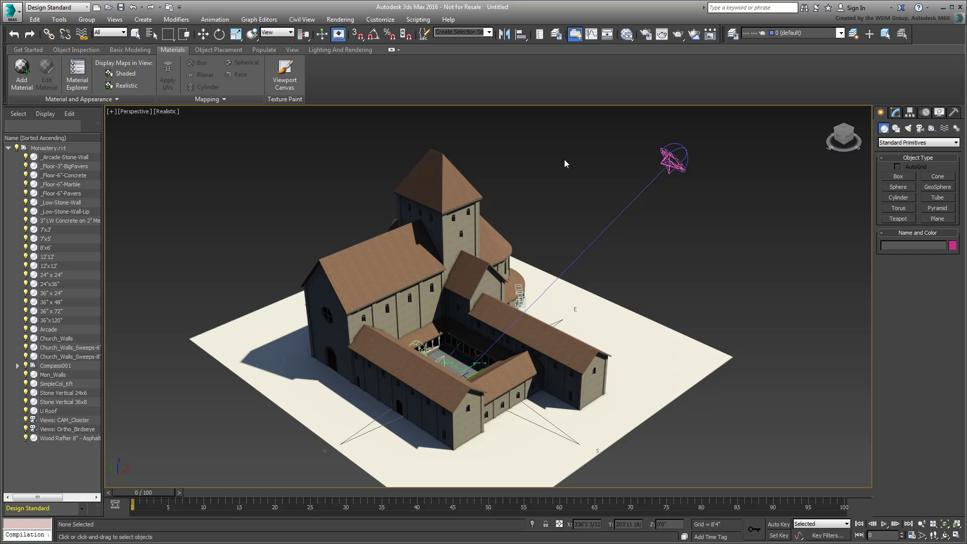
click(488, 32)
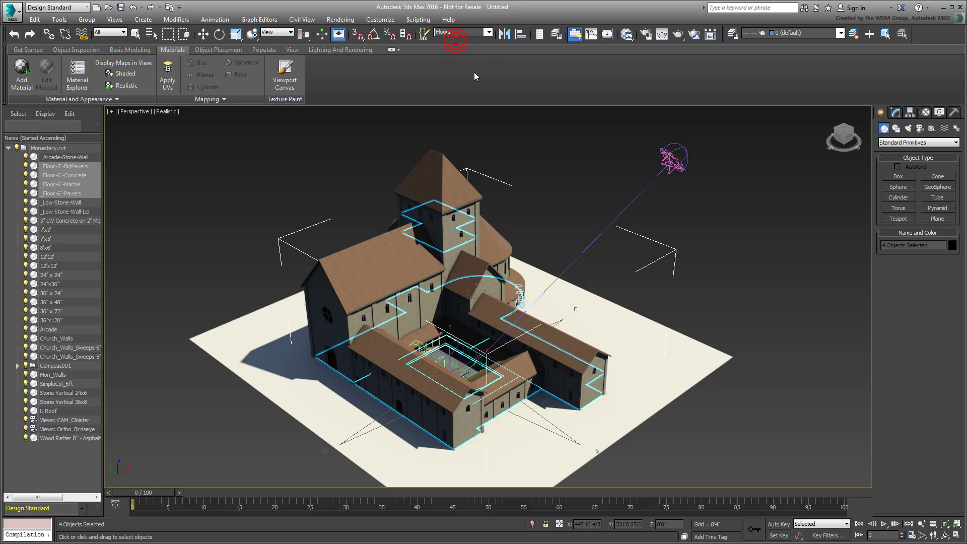
Widen the Scene Explorer, recall the Floors set, and toggle its four floors hidden and visible
click(550, 192)
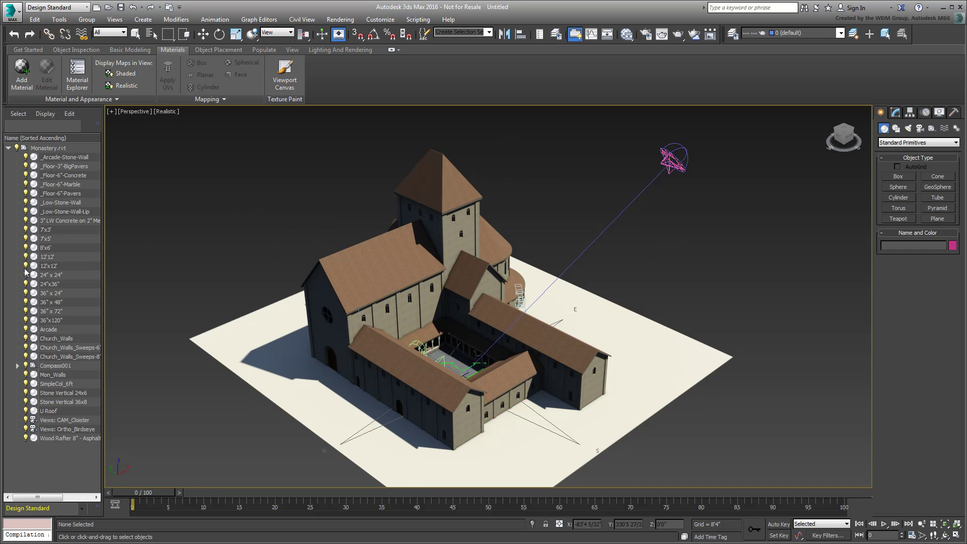
drag(102, 276, 245, 283)
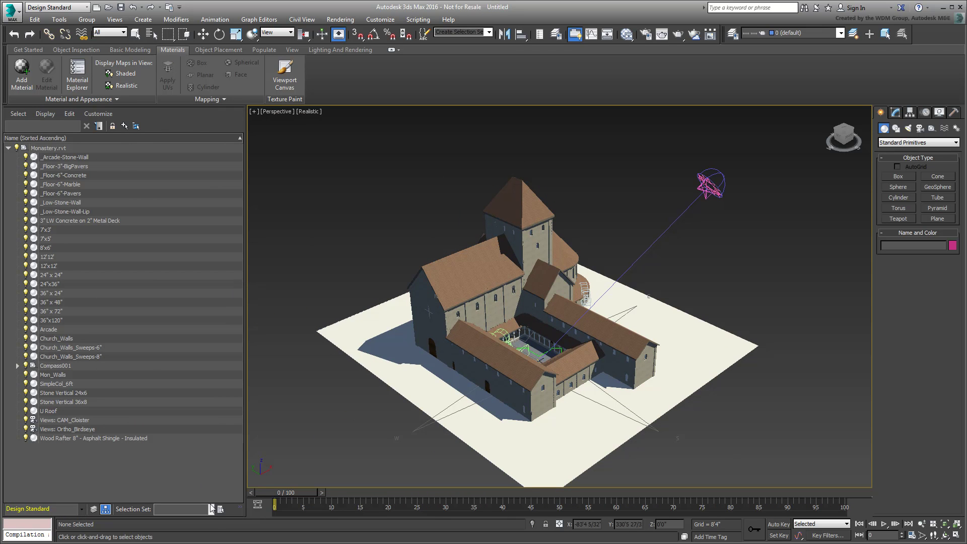
click(212, 510)
click(165, 519)
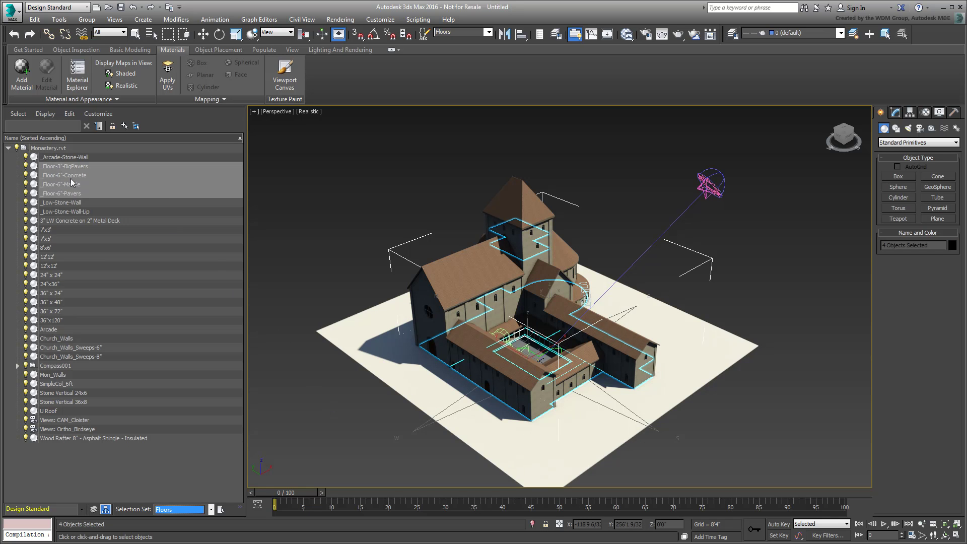
click(26, 167)
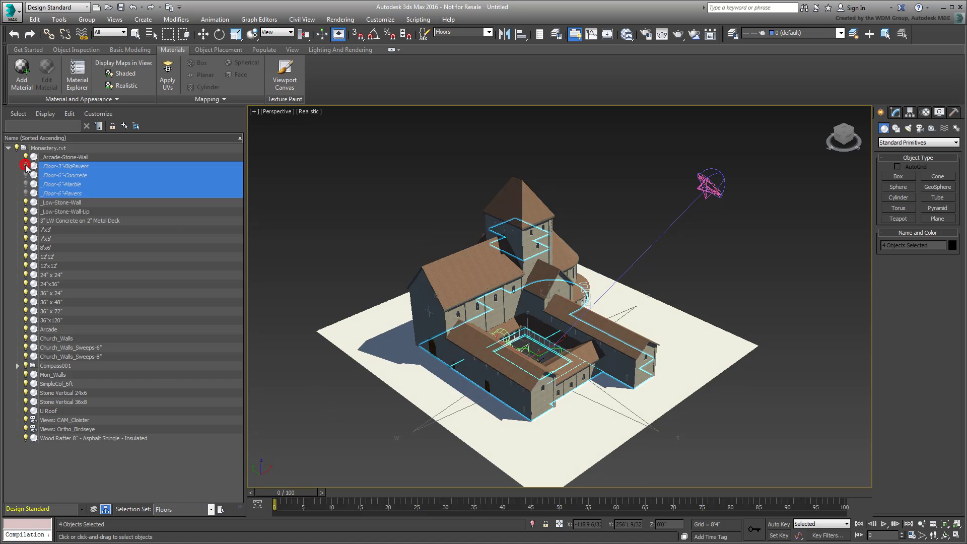
click(26, 168)
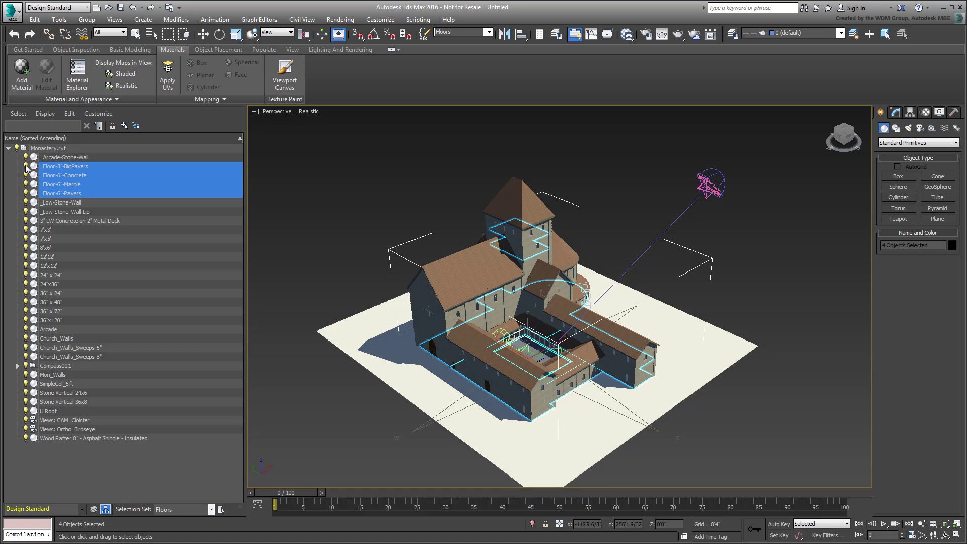
click(285, 274)
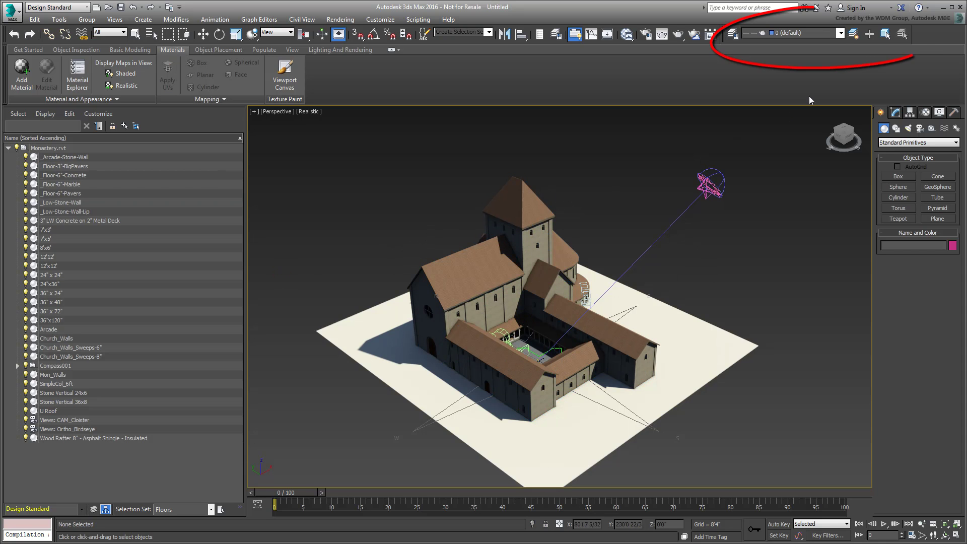
click(840, 33)
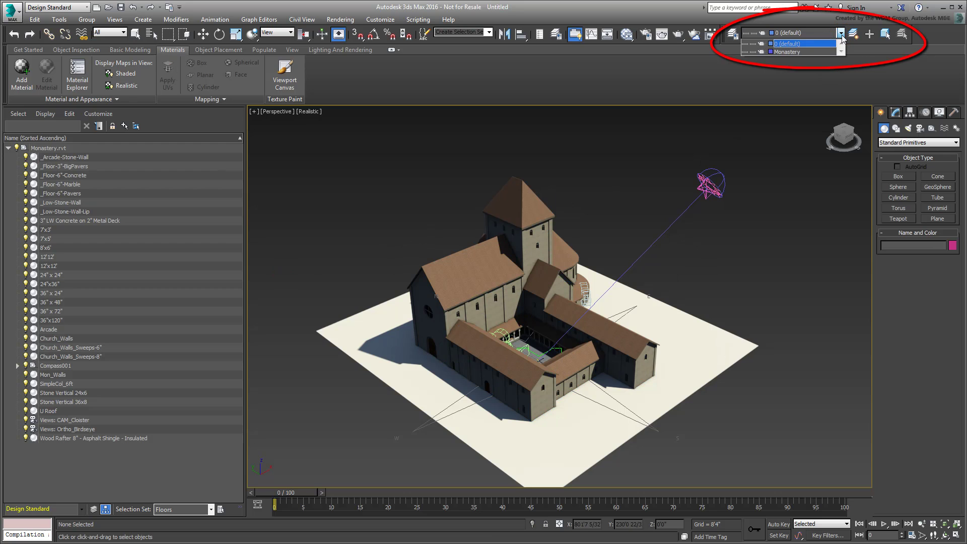
click(841, 35)
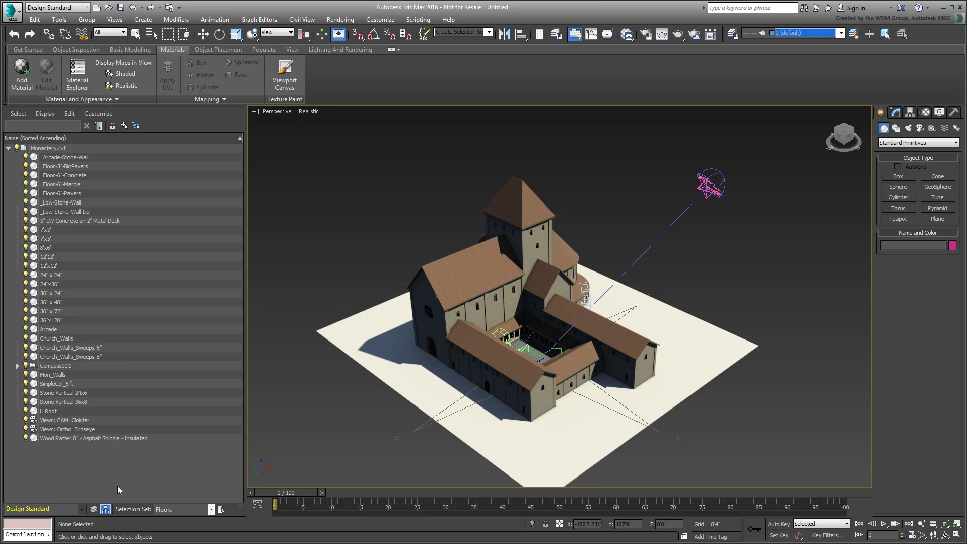
Sort the Scene Explorer by layer, compare with hierarchy sorting, and expand the Monastery layer
click(94, 510)
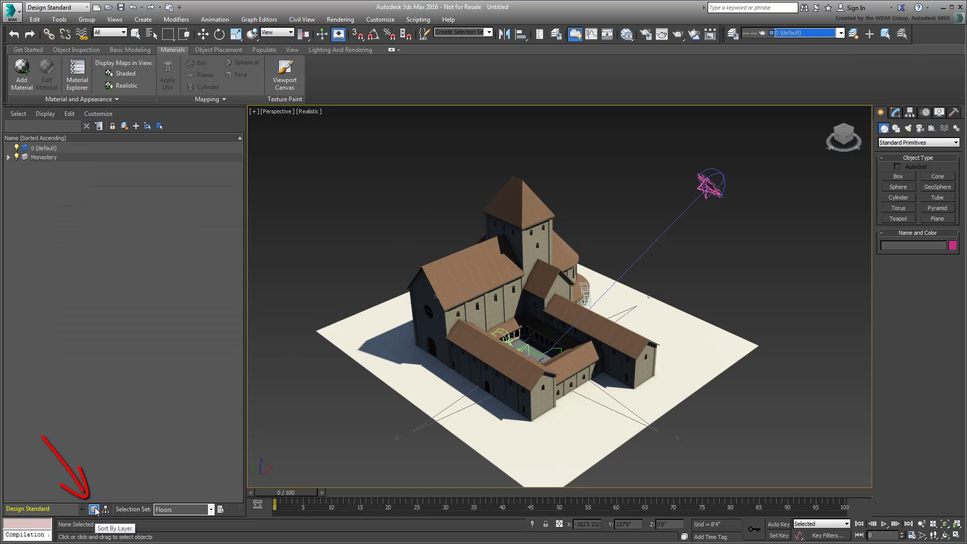
click(8, 157)
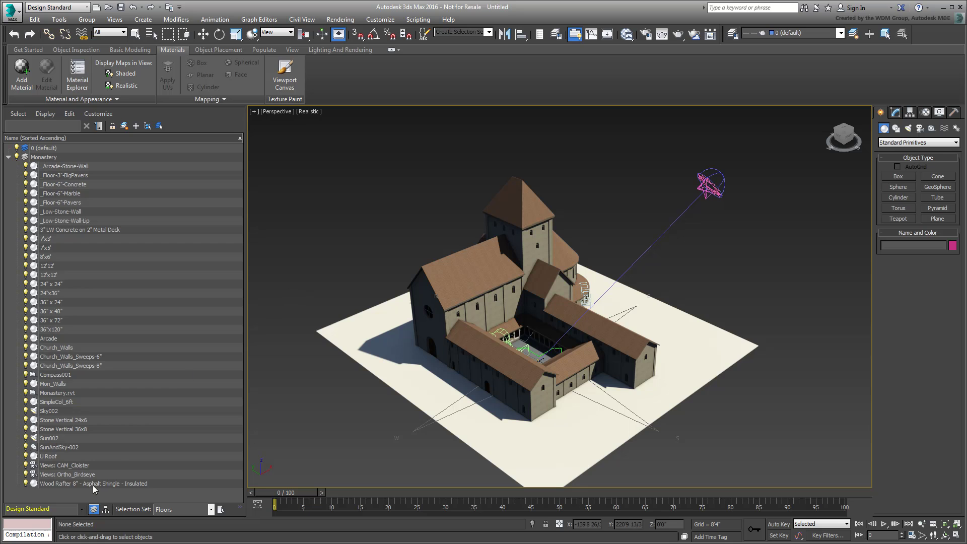
click(106, 510)
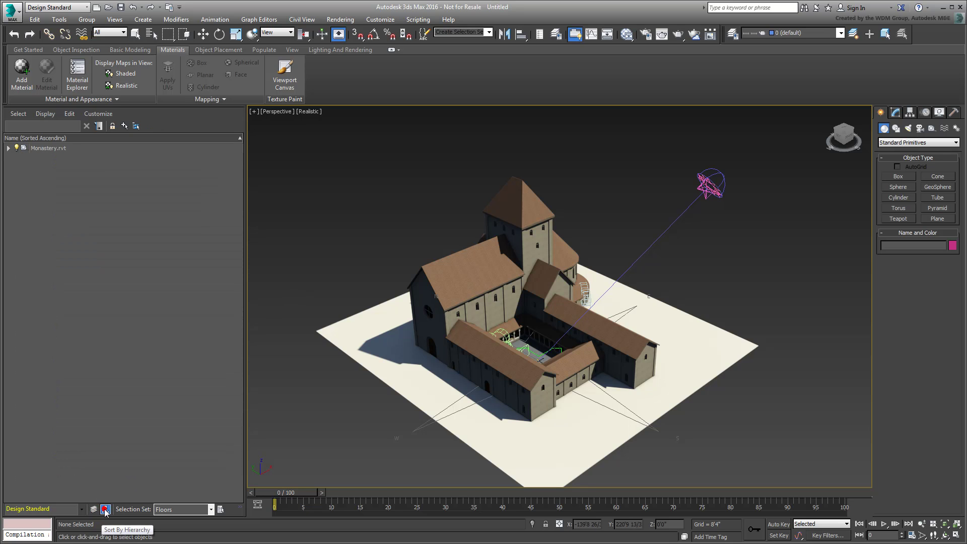
click(8, 148)
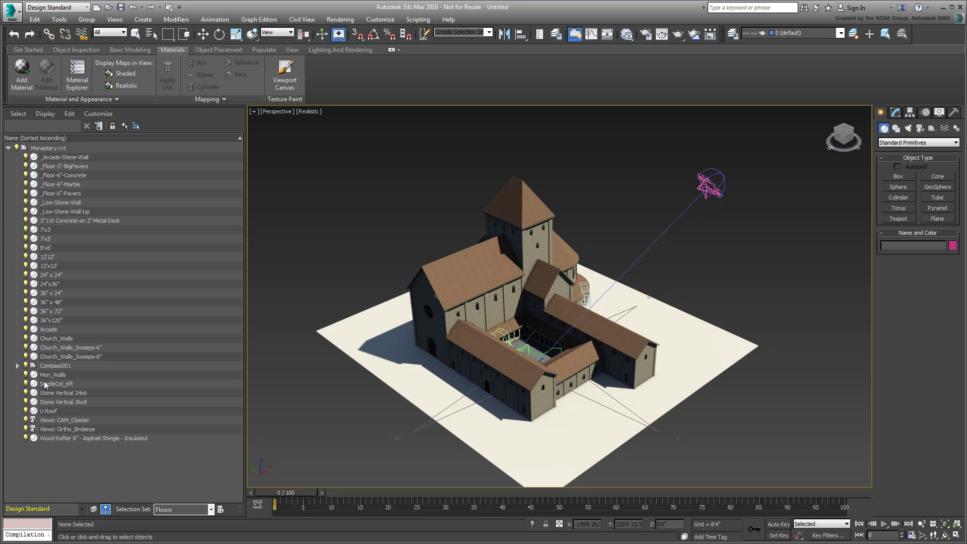
click(93, 510)
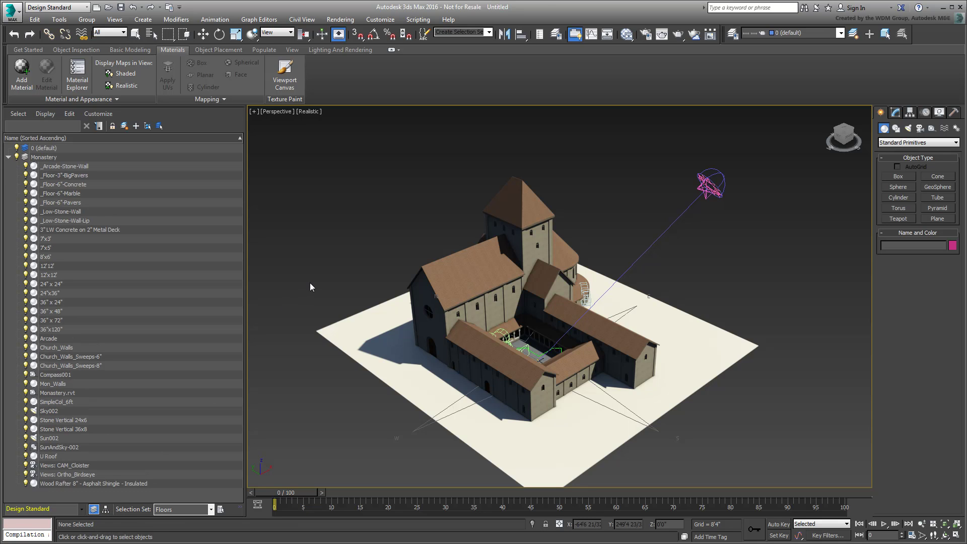
Create three new empty layers named Floors, Walls and Doors
click(124, 126)
text(Floors)
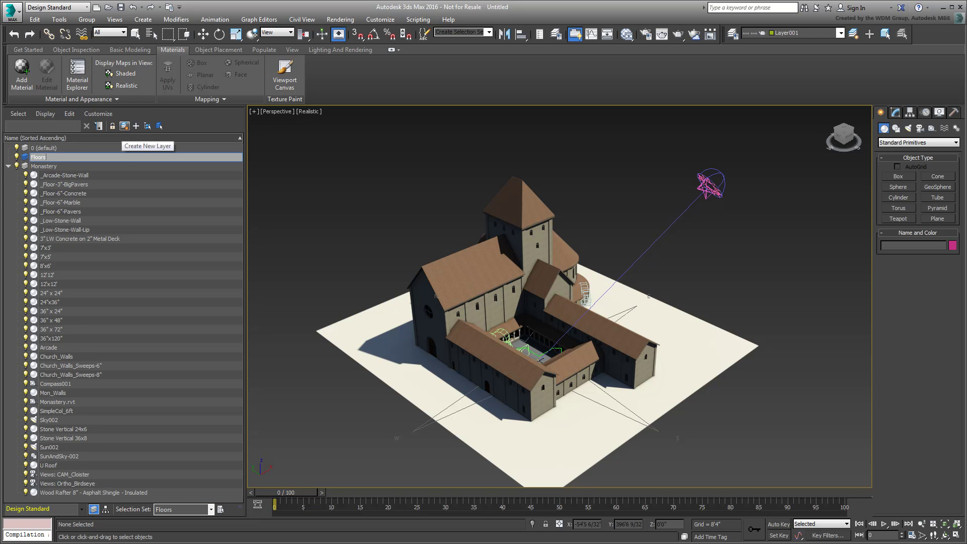
key(Return)
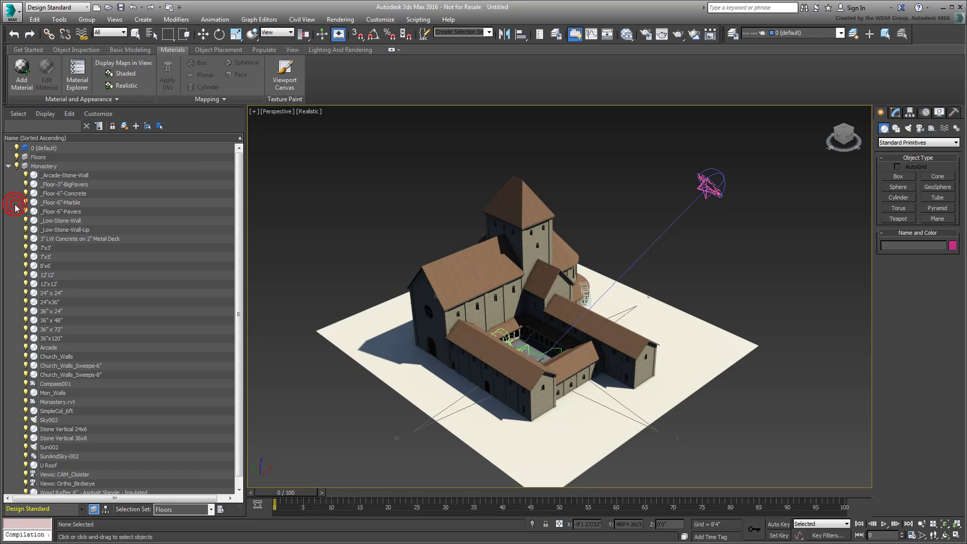
click(124, 126)
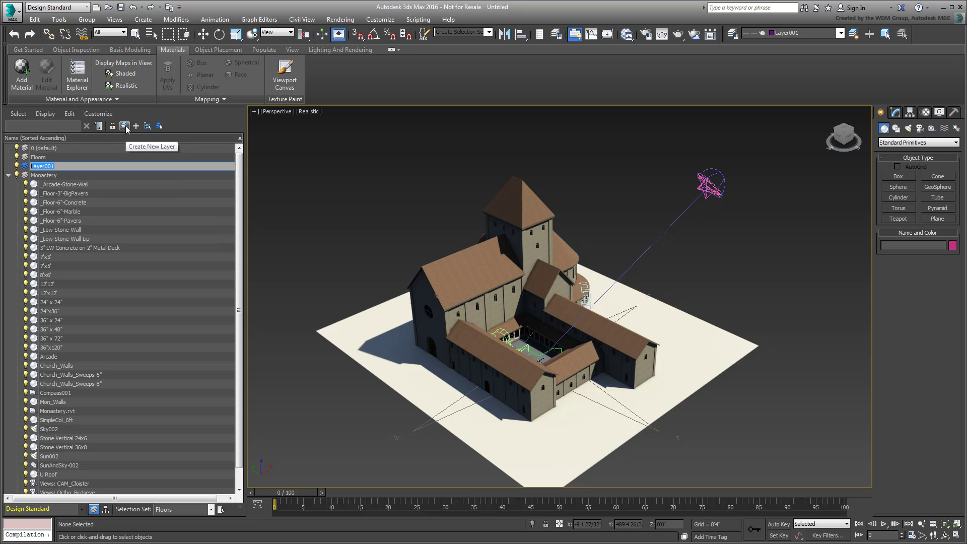
text(Walls)
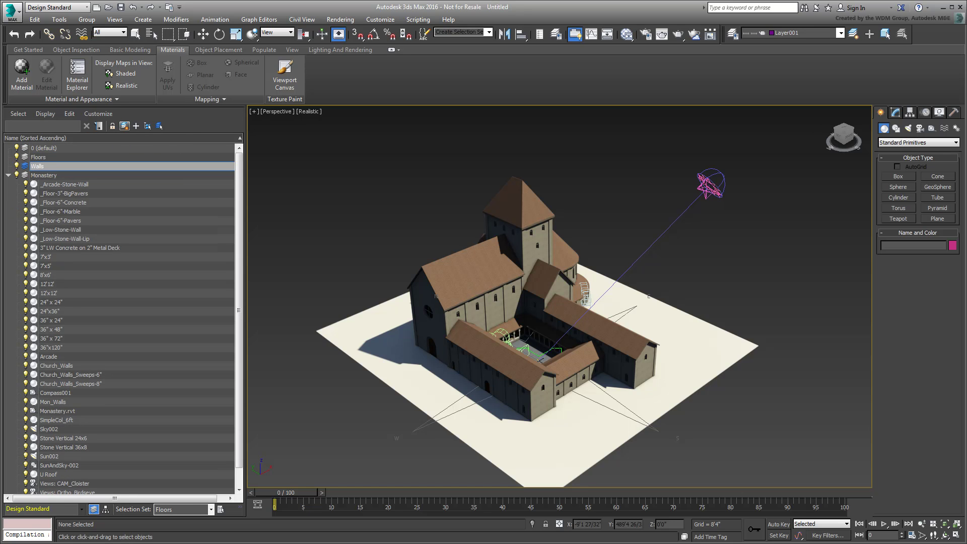
key(Return)
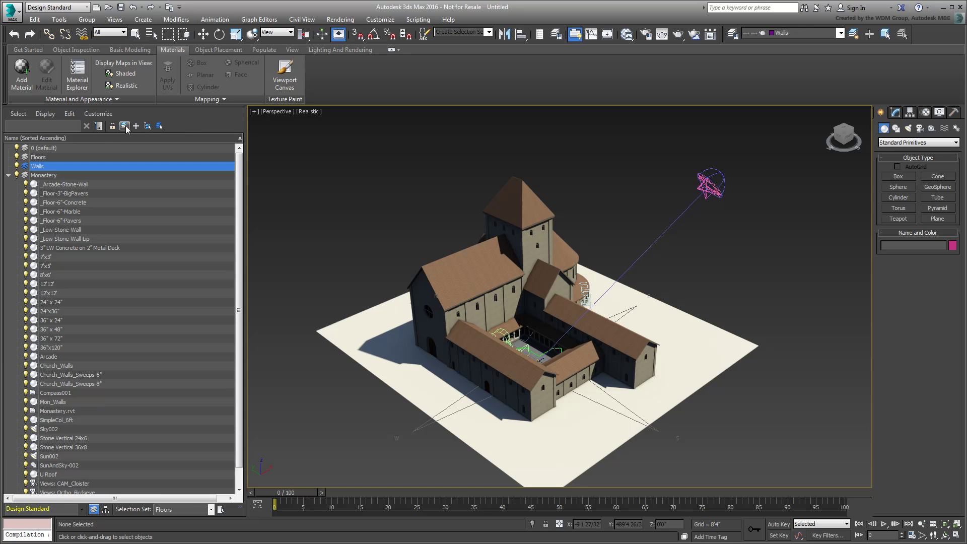
click(13, 215)
click(124, 127)
text(Doo)
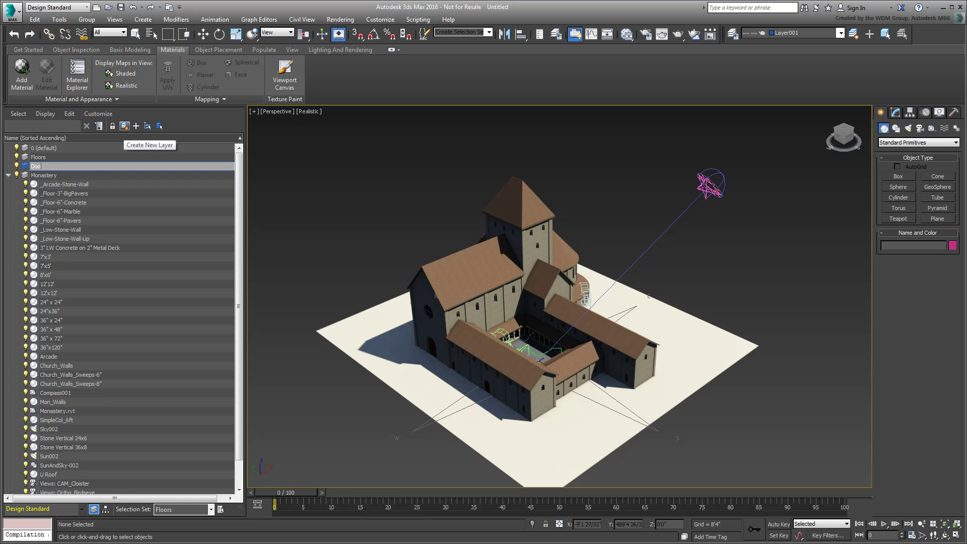
text(rs)
key(Return)
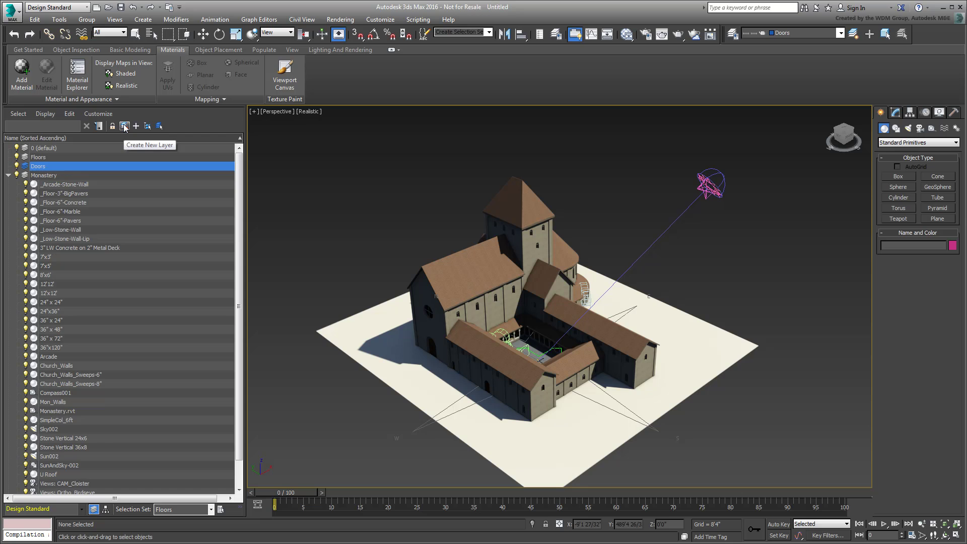
click(12, 234)
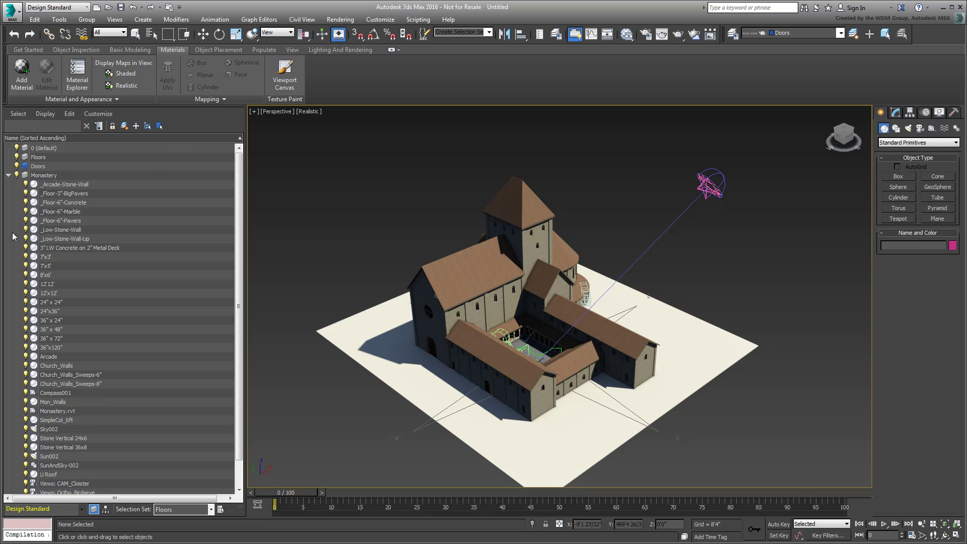
Move the four floor objects to the Floors layer and the eleven door objects to Doors
drag(60, 193, 41, 161)
click(53, 258)
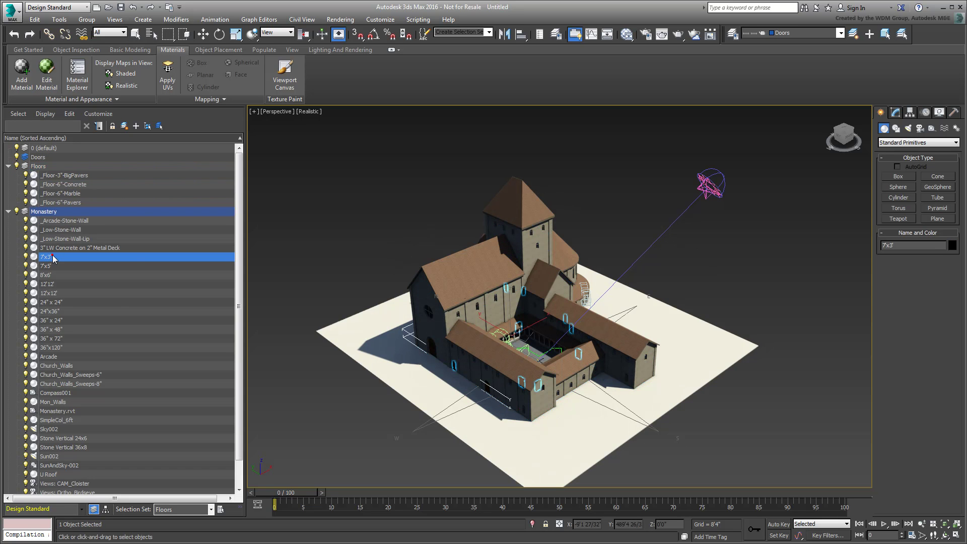
shift+click(56, 348)
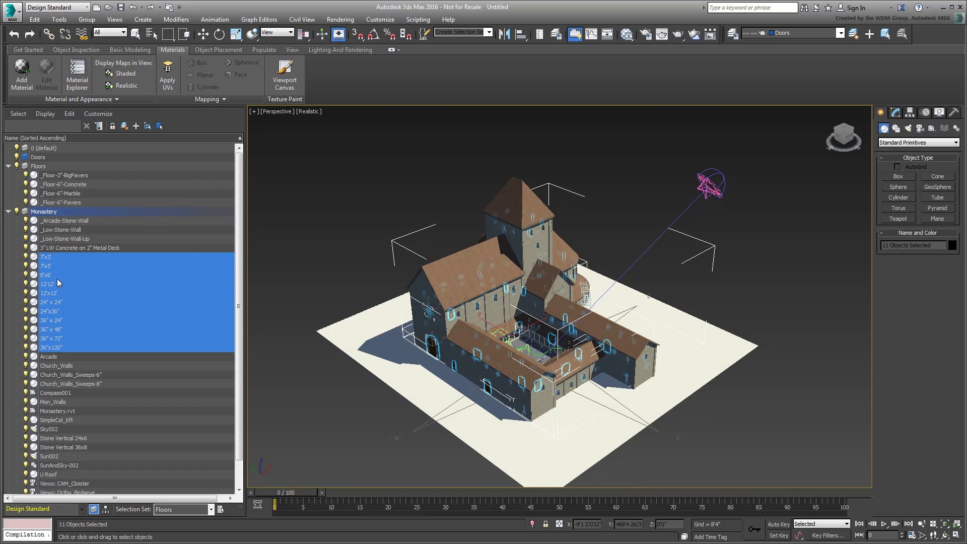
drag(57, 284, 43, 160)
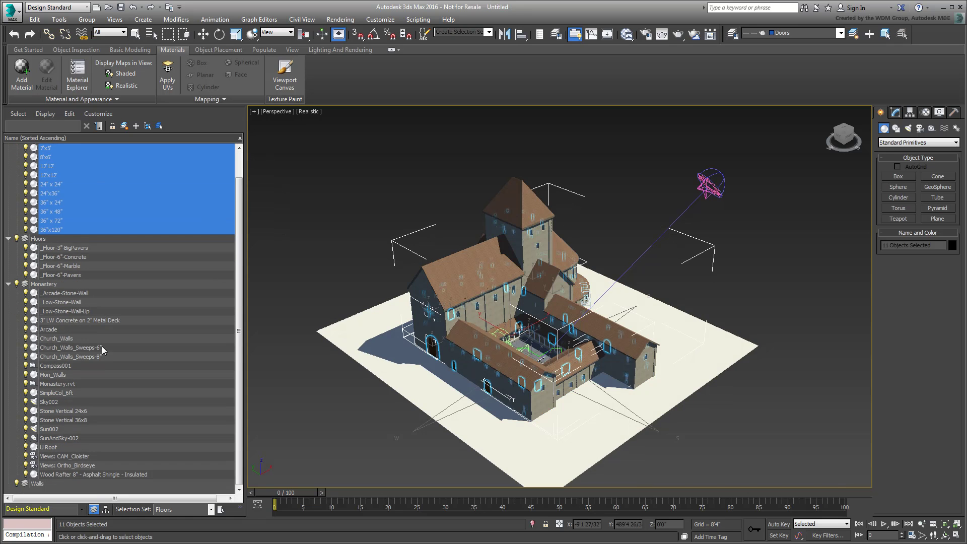
Move the nine wall objects, including Church_Walls, stone walls and Mon_Walls, onto the Walls layer
click(69, 302)
ctrl+click(69, 312)
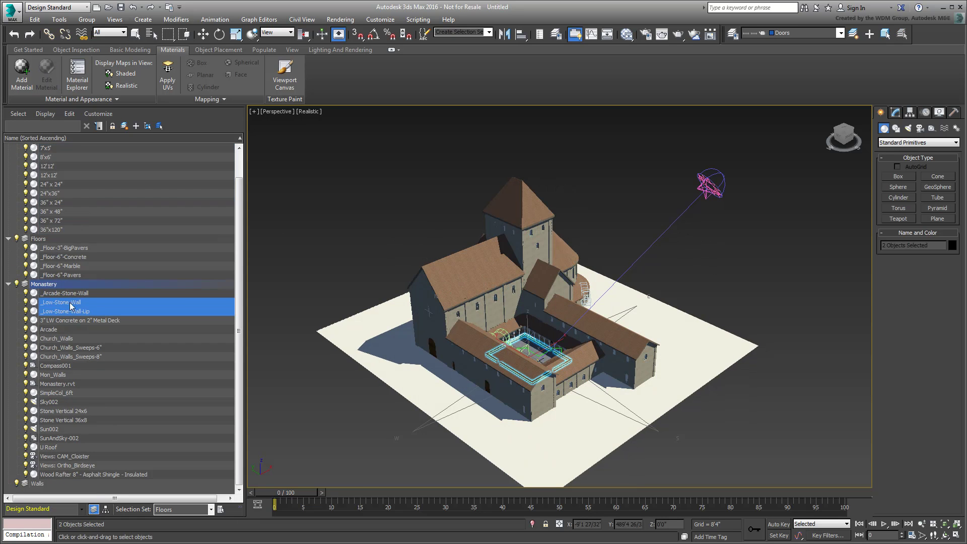
ctrl+click(67, 293)
ctrl+click(61, 338)
ctrl+click(63, 347)
ctrl+click(66, 357)
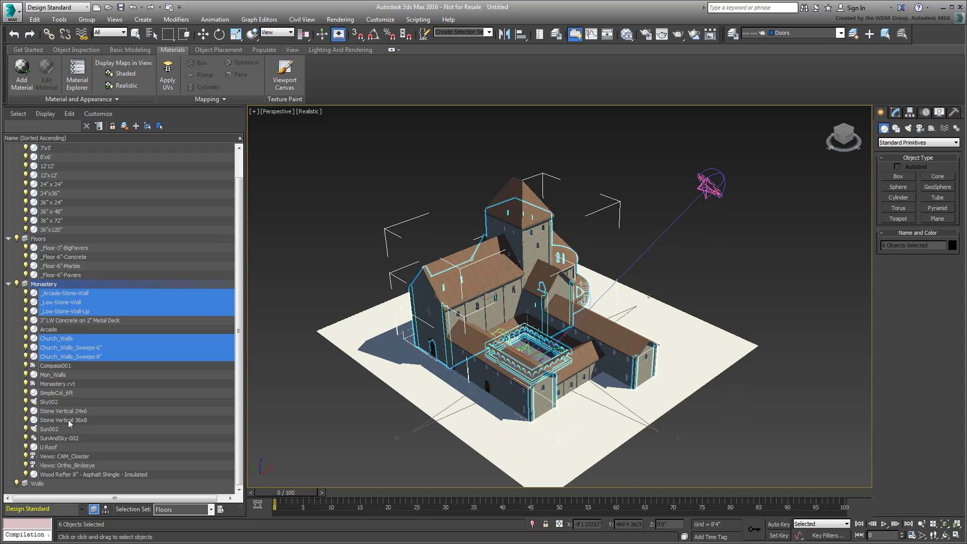
ctrl+click(68, 420)
ctrl+click(68, 412)
ctrl+click(55, 375)
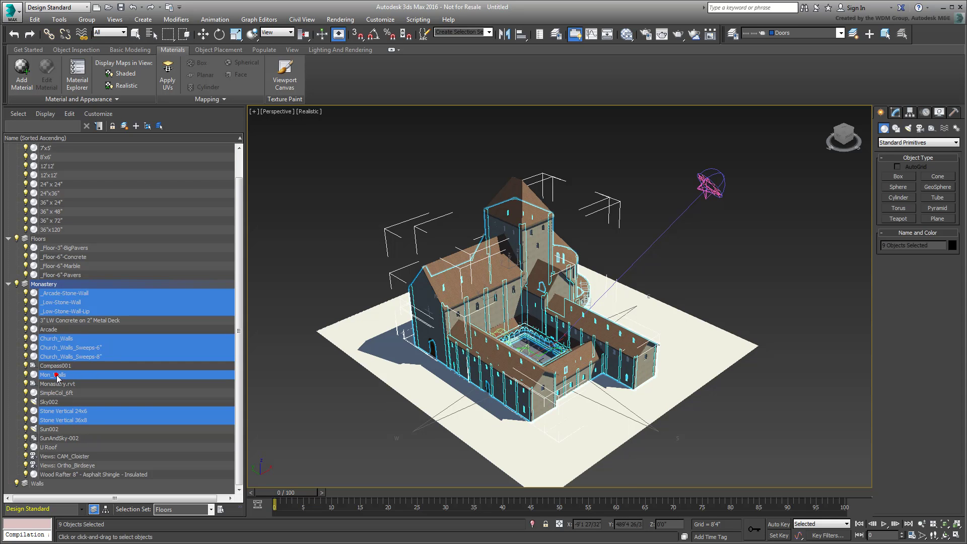
drag(64, 420, 37, 483)
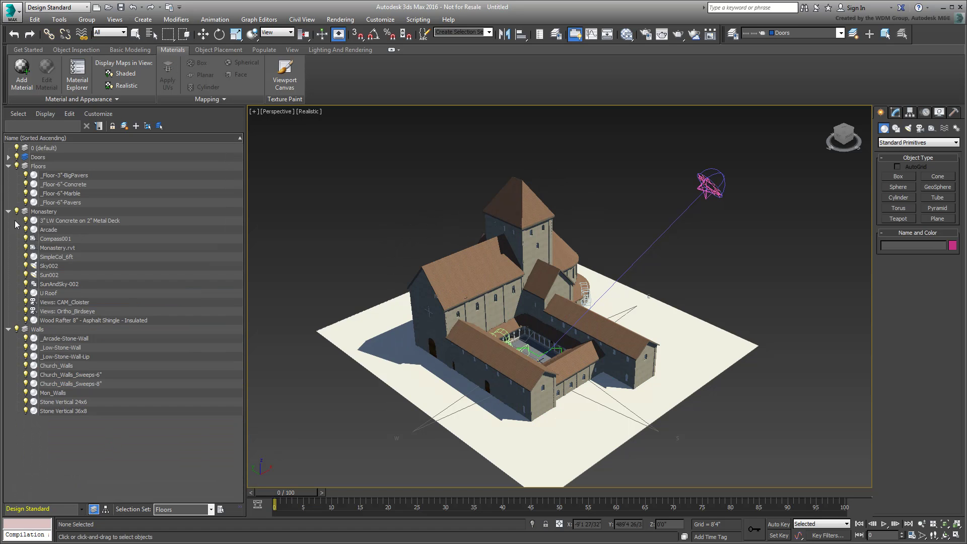
Expand the Doors layer and toggle the Monastery, Walls, Floors and Doors layers off and on to verify them
click(8, 157)
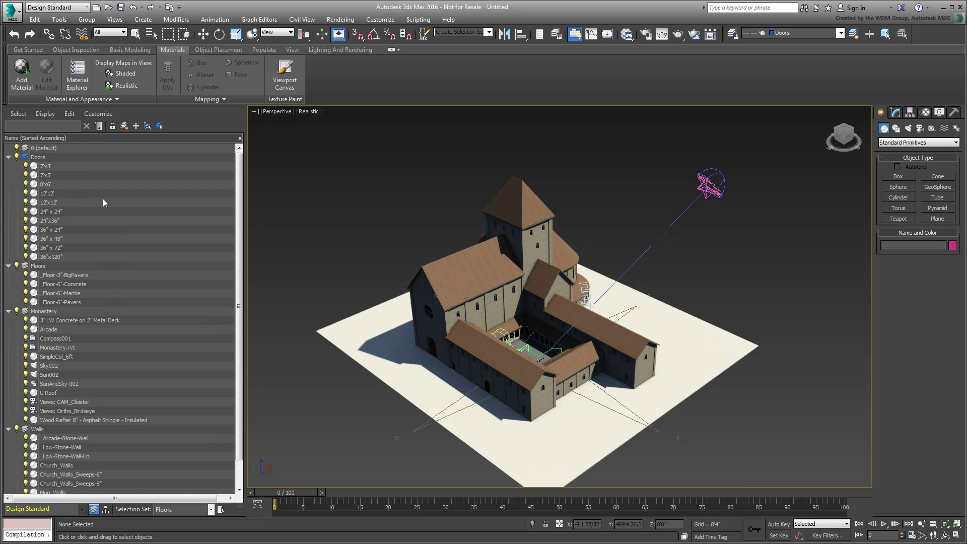
click(17, 311)
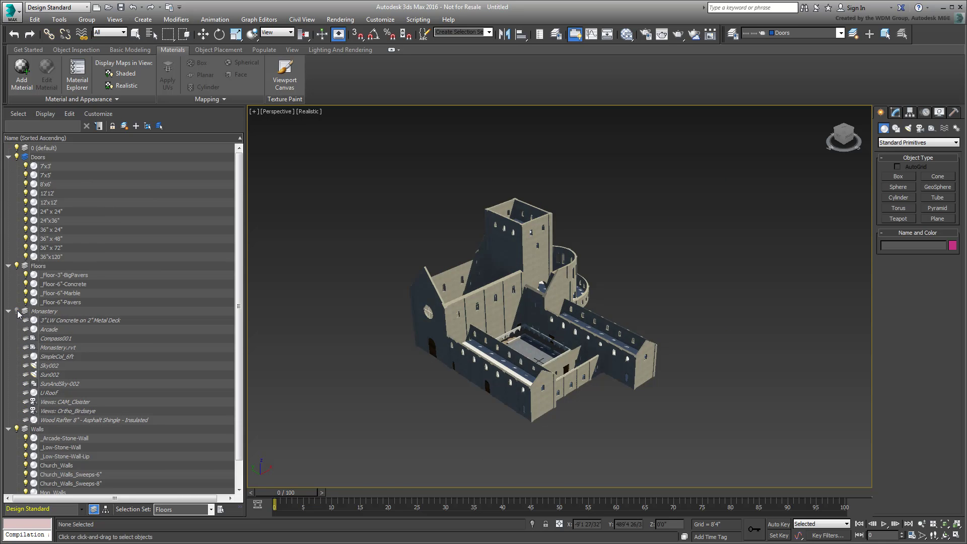
click(17, 312)
click(16, 429)
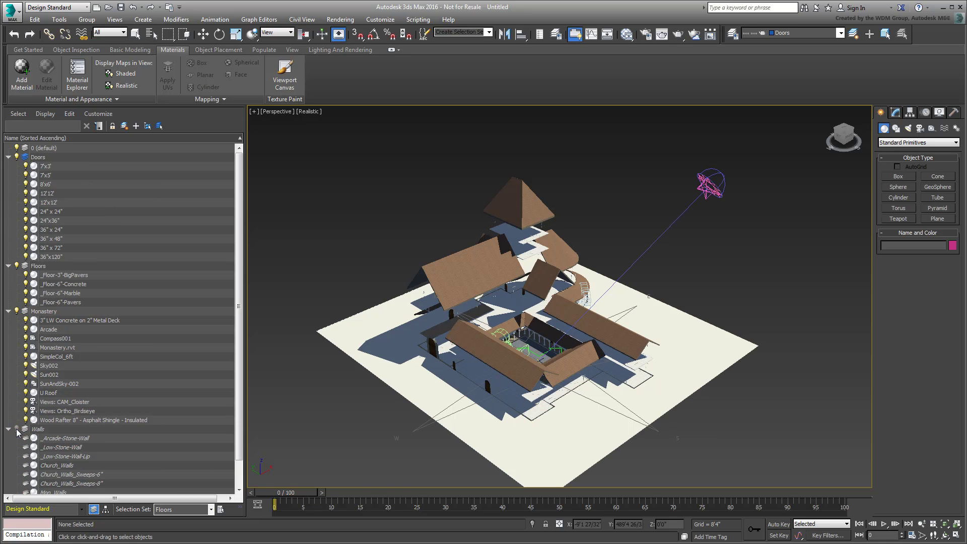
click(17, 429)
click(17, 266)
click(16, 266)
click(17, 157)
click(16, 158)
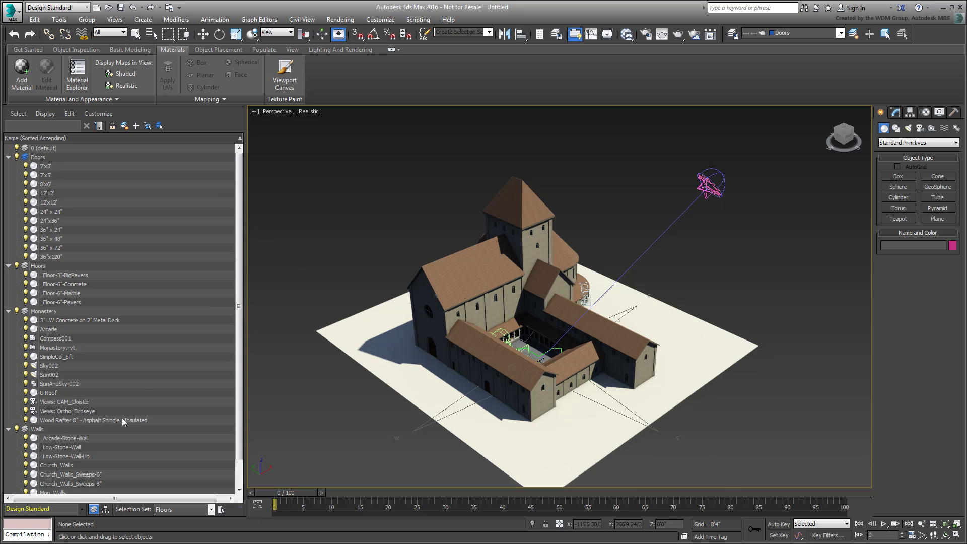
click(105, 510)
click(9, 149)
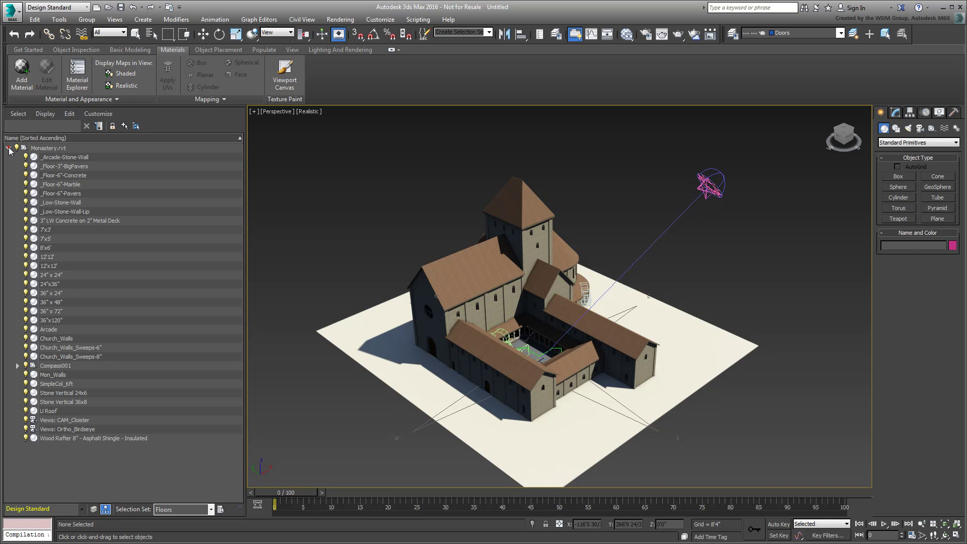
click(44, 149)
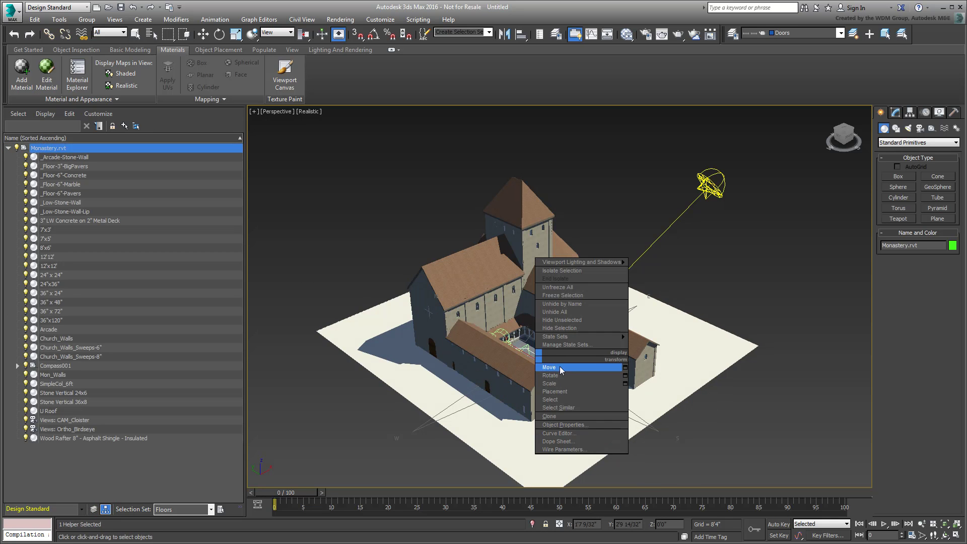
key(w)
mouse_move(541, 348)
mouse_down()
mouse_move(539, 276)
mouse_move(538, 348)
mouse_up()
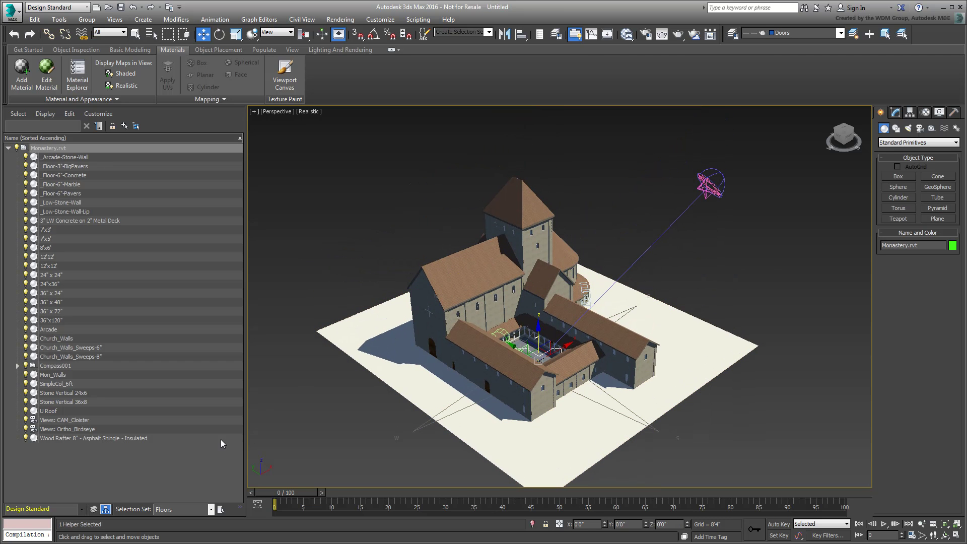
click(93, 509)
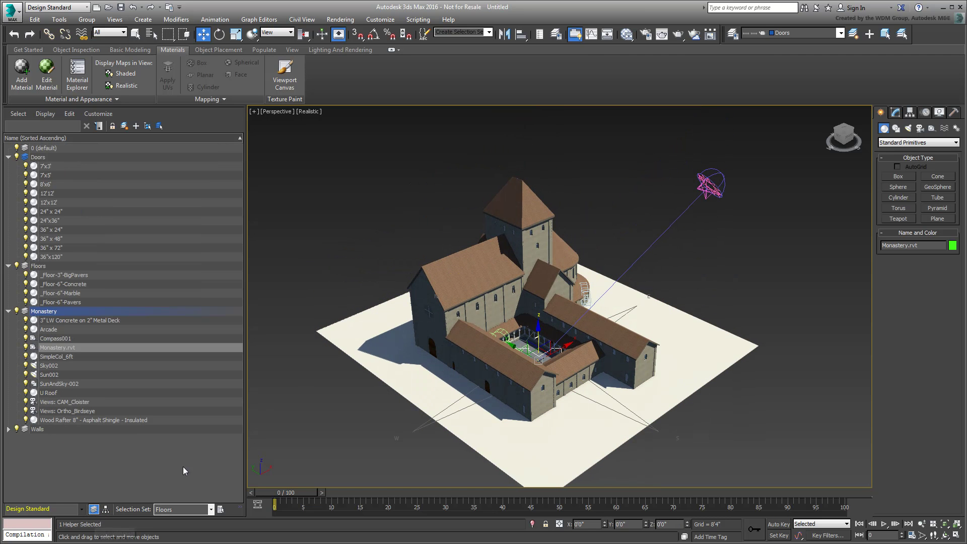
click(17, 430)
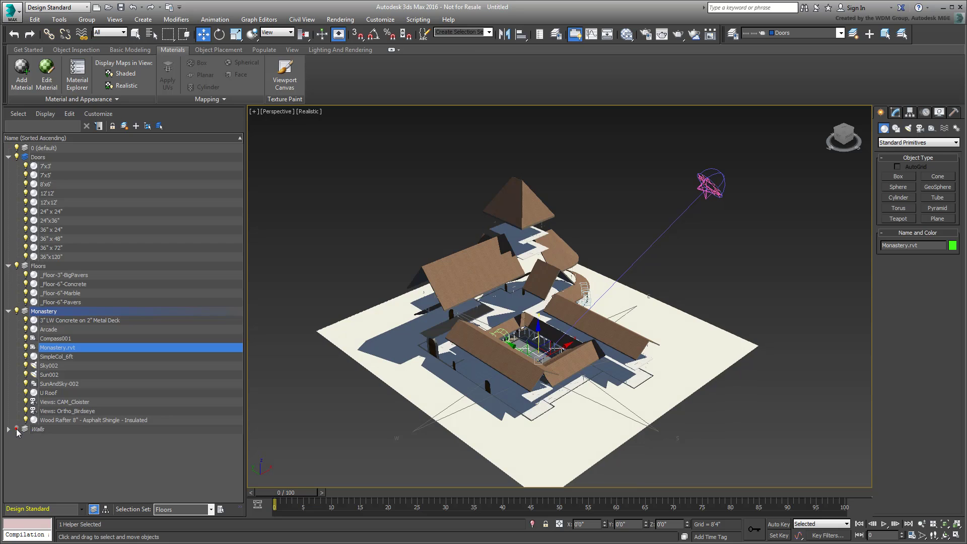
click(17, 430)
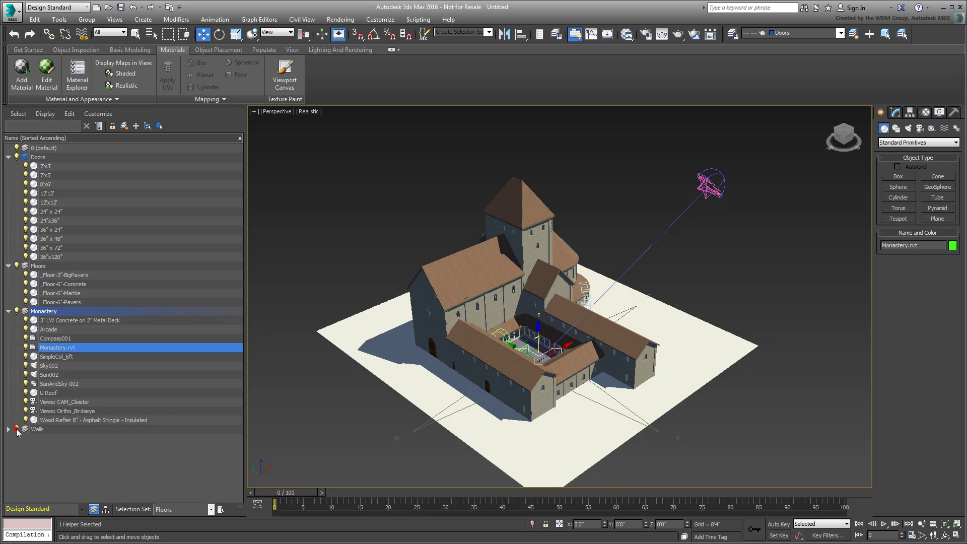
click(336, 419)
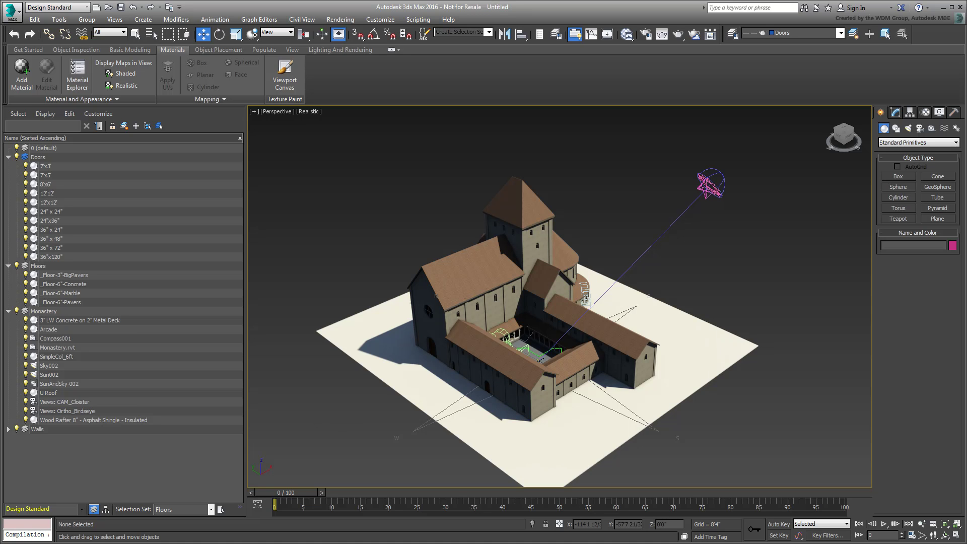
Zoom in on the church's side wall and pan along its arched windows
scroll(519, 324, down, 1)
scroll(534, 320, up, 5)
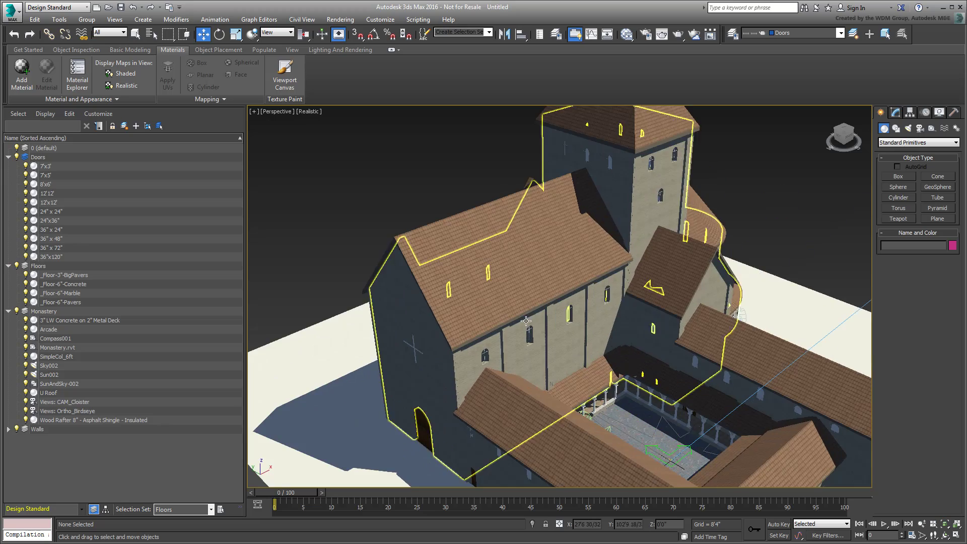
scroll(534, 320, up, 8)
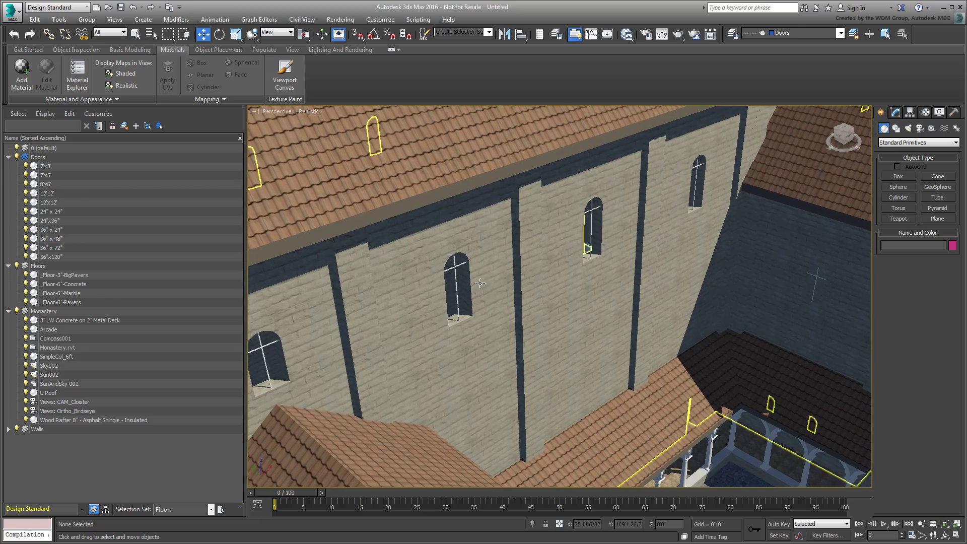
scroll(495, 291, up, 4)
middle_drag(497, 322, 473, 333)
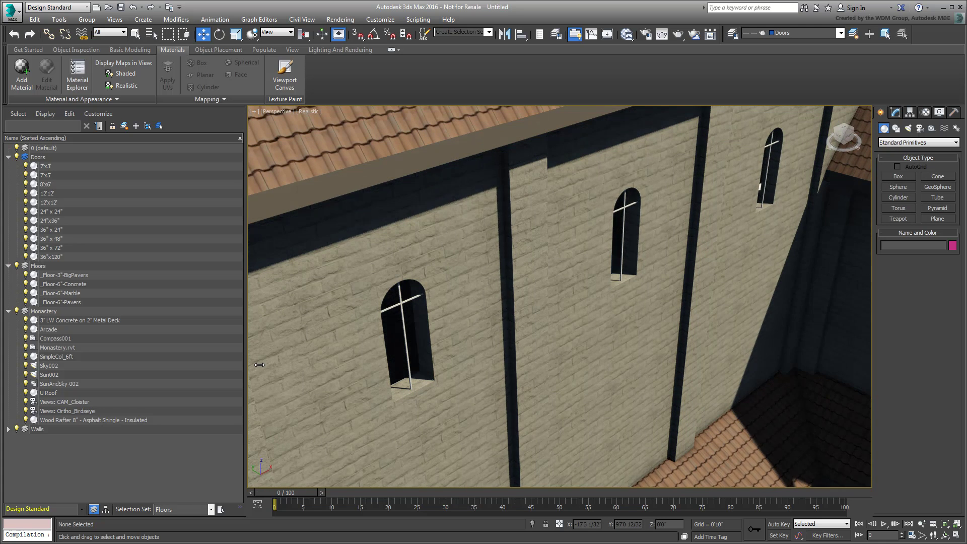
Pick the window frame's Black Metal material into the Slate Material Editor and show its parameters
click(628, 35)
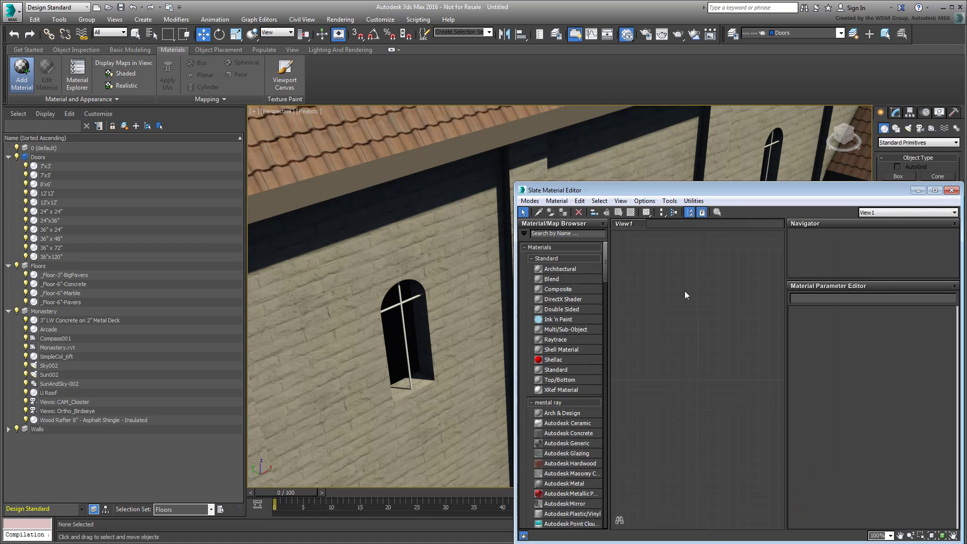
click(538, 212)
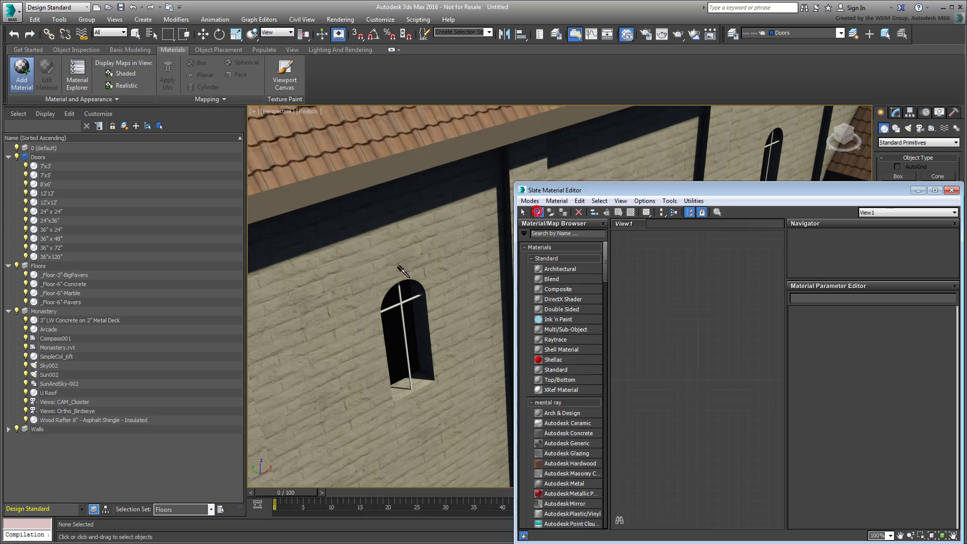
click(396, 297)
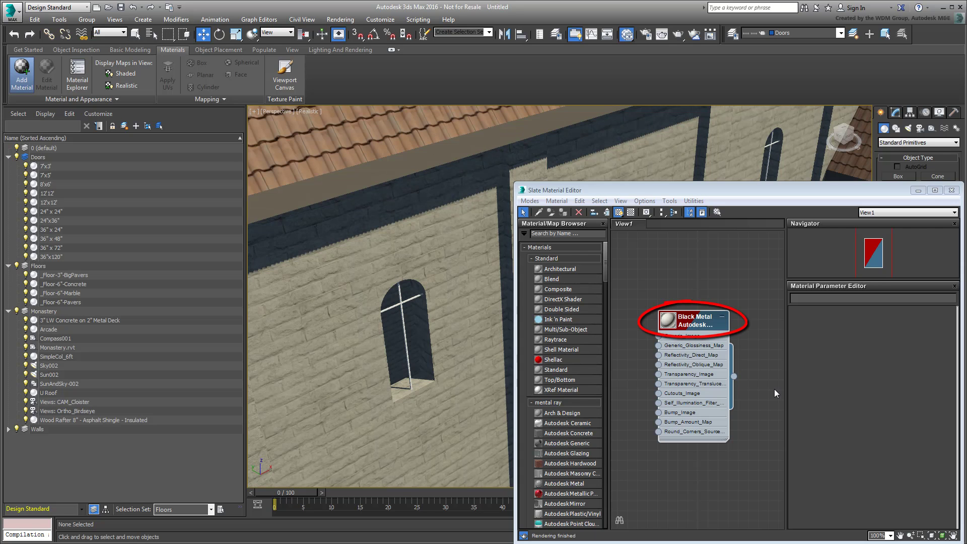
click(669, 323)
double_click(669, 324)
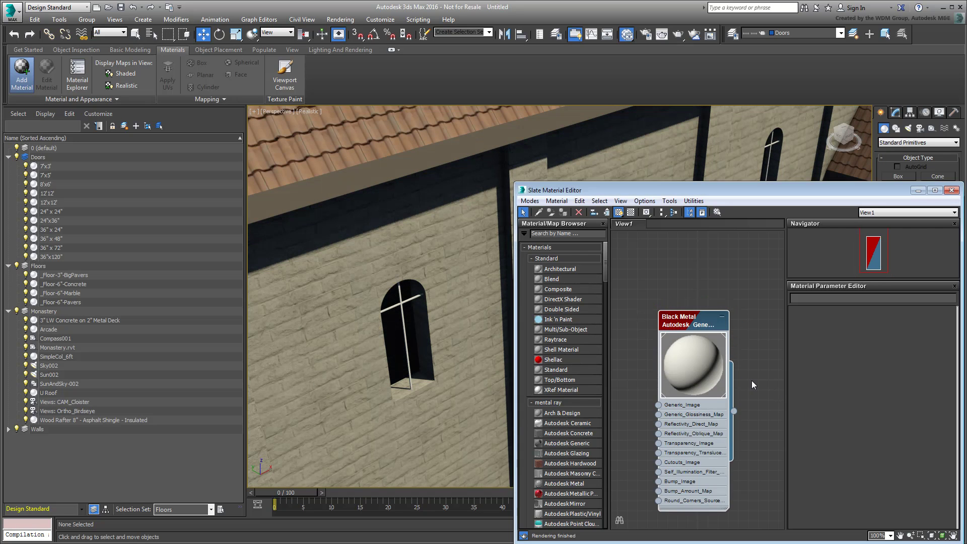
double_click(694, 324)
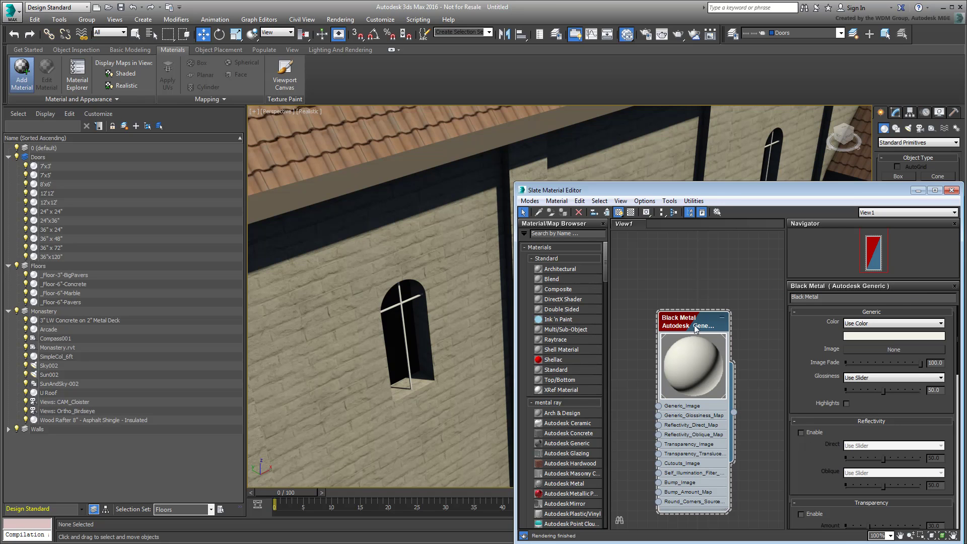
Set the Black Metal colour to Sat 0 and near-black (0.063 RGB)
click(876, 335)
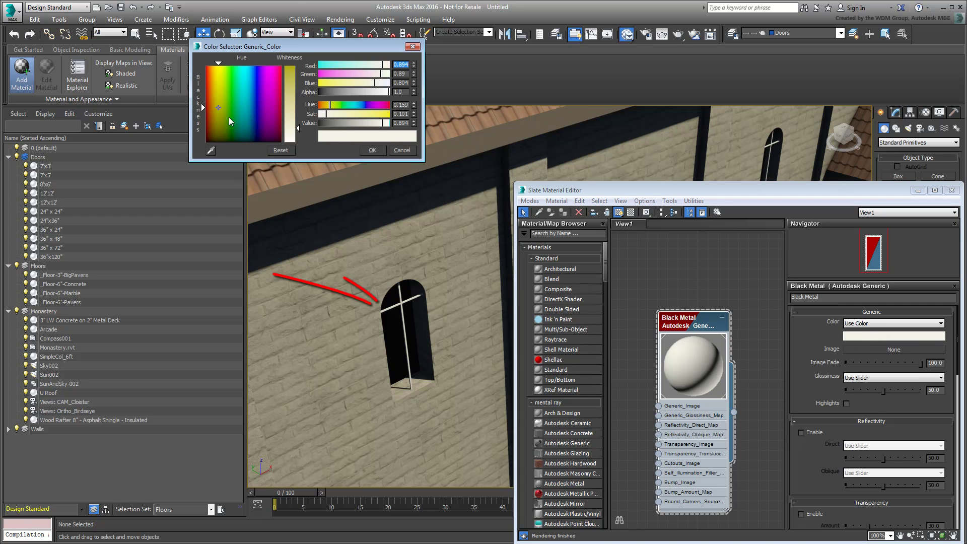
click(217, 141)
drag(298, 127, 298, 70)
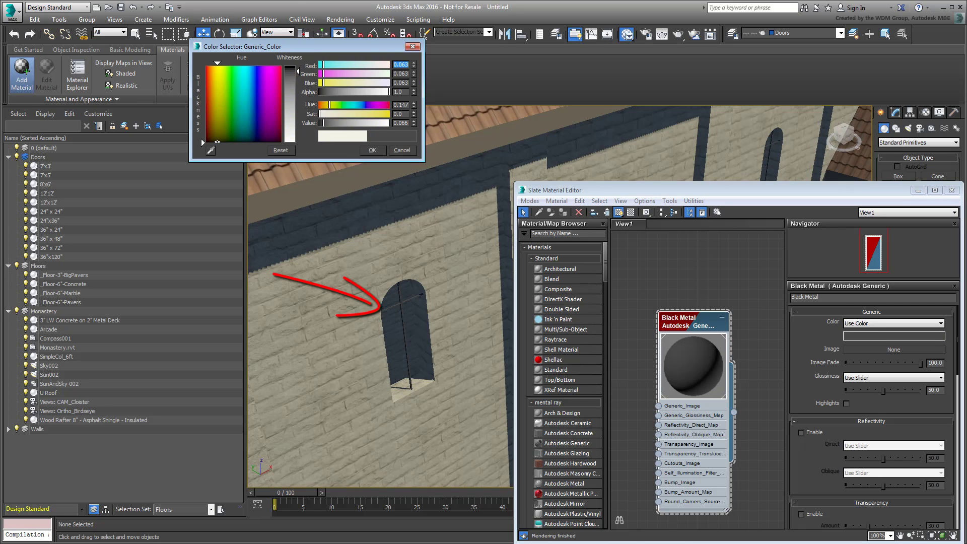
click(369, 150)
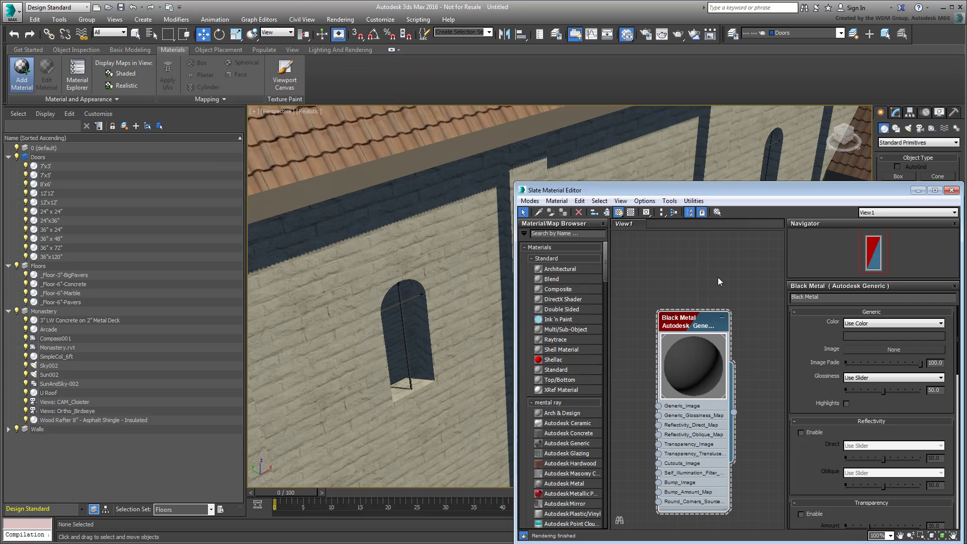
Close the material editor and orbit past the cloister to the curved apse roofs
click(953, 190)
scroll(594, 298, down, 5)
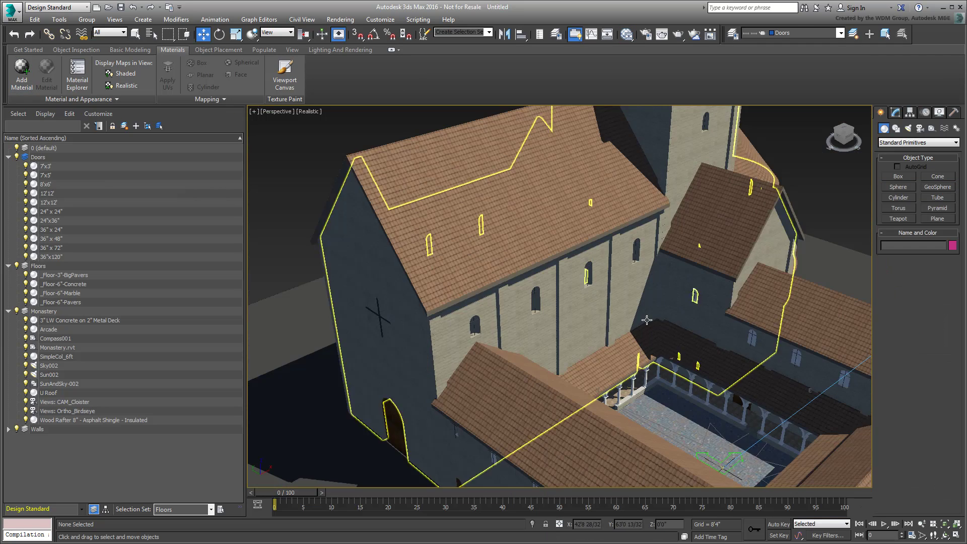
scroll(671, 334, up, 10)
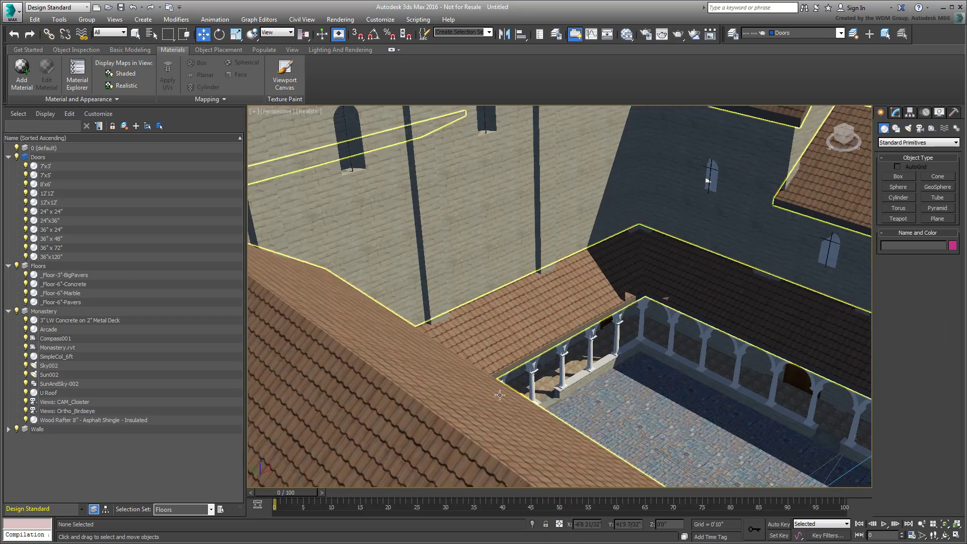
scroll(538, 405, down, 4)
alt+middle_drag(538, 405, 520, 395)
scroll(605, 288, up, 5)
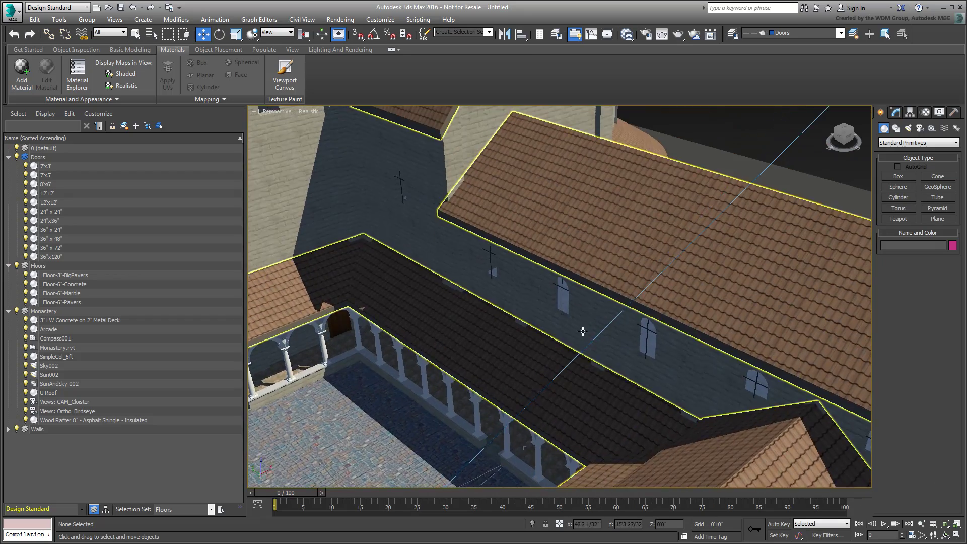
alt+middle_drag(605, 288, 547, 406)
scroll(531, 337, up, 3)
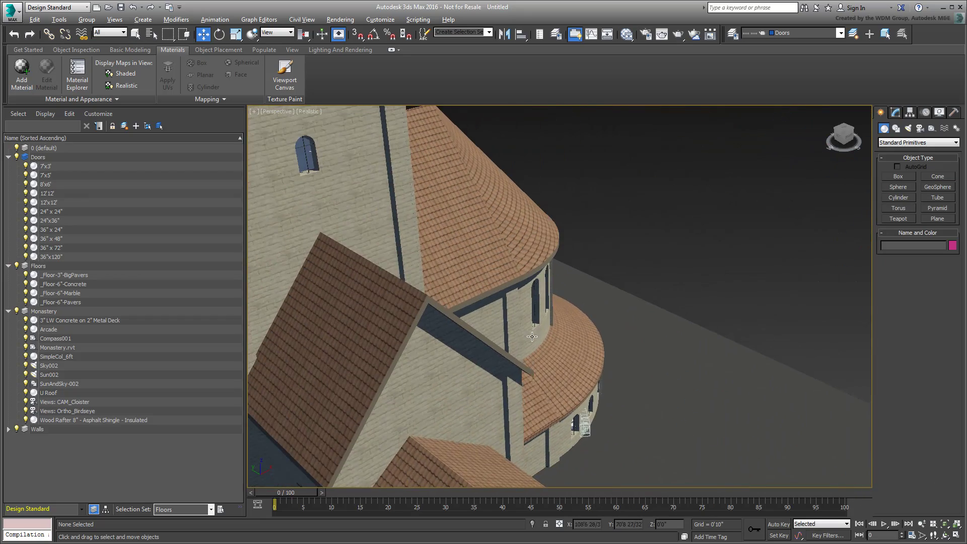
scroll(531, 338, down, 5)
scroll(523, 370, up, 2)
mouse_move(523, 371)
middle_down()
mouse_move(515, 396)
mouse_move(482, 359)
middle_up()
scroll(502, 378, up, 3)
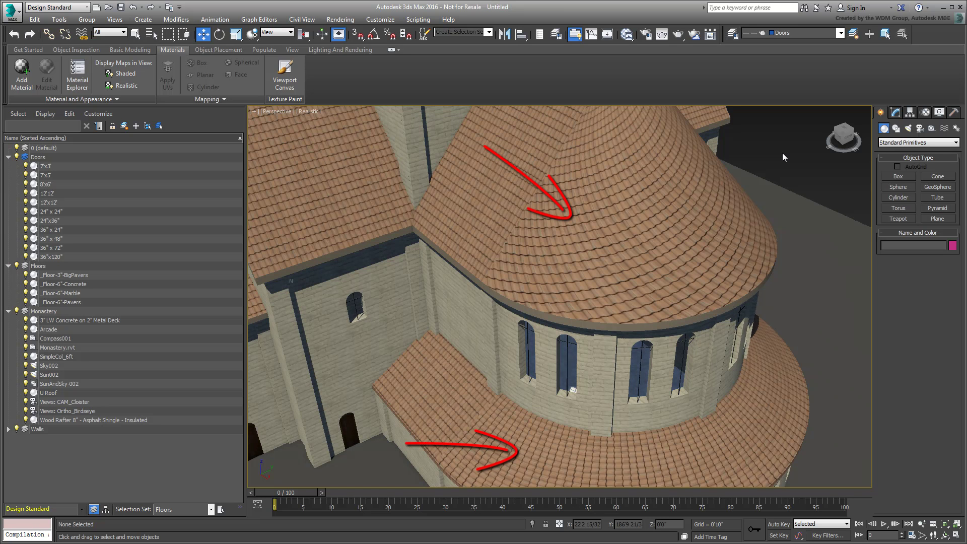
Add a MapScaler (WSM) modifier with Scale 1 to the Wood Rafter shingle roof
click(704, 206)
click(896, 112)
click(922, 140)
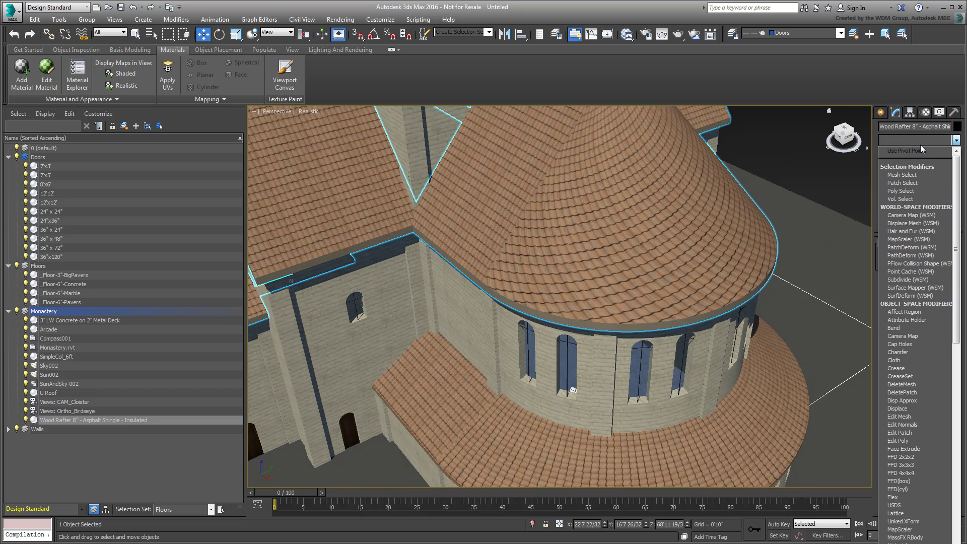
click(905, 239)
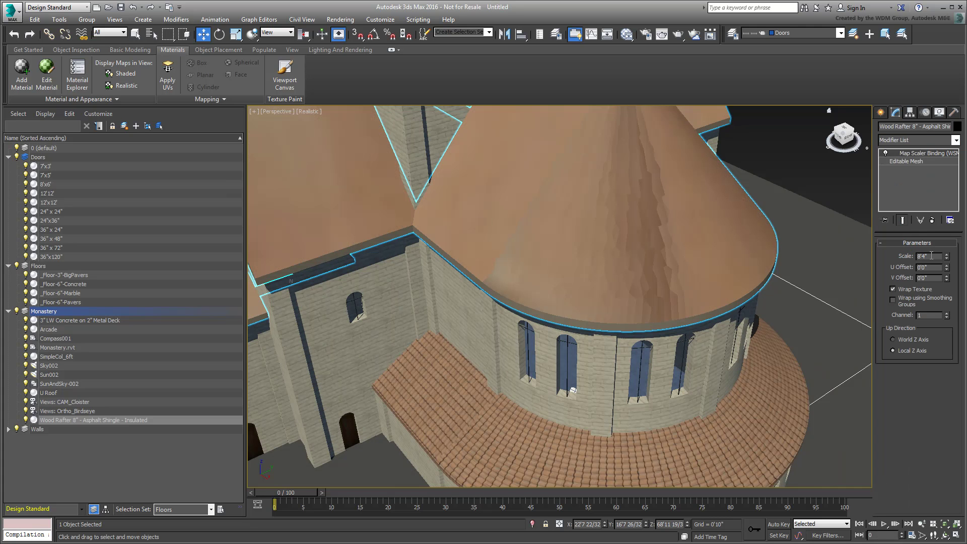
double_click(931, 256)
text(1)
key(Return)
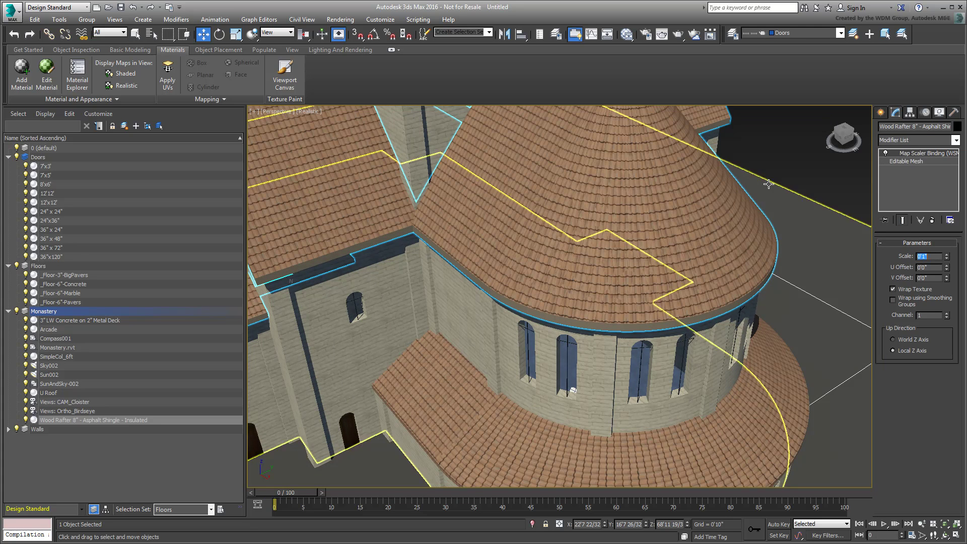
Select the U Roof object and look over the lower curved and conical roofs
scroll(562, 228, up, 5)
scroll(570, 295, down, 3)
middle_drag(584, 382, 527, 325)
click(682, 381)
scroll(682, 382, down, 6)
middle_drag(630, 348, 533, 367)
scroll(595, 359, down, 6)
Select the sun daylight object and show its position controls in the Motion panel
click(730, 292)
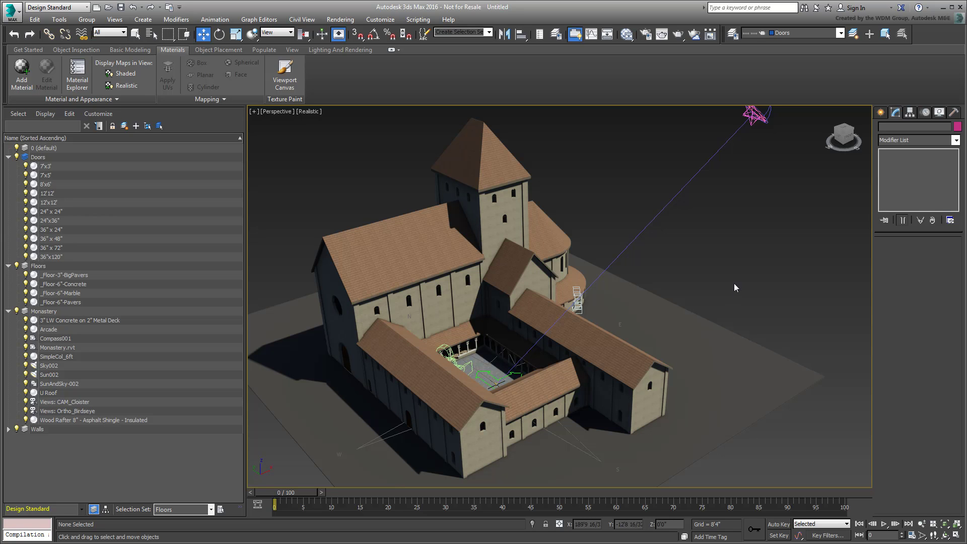
click(759, 120)
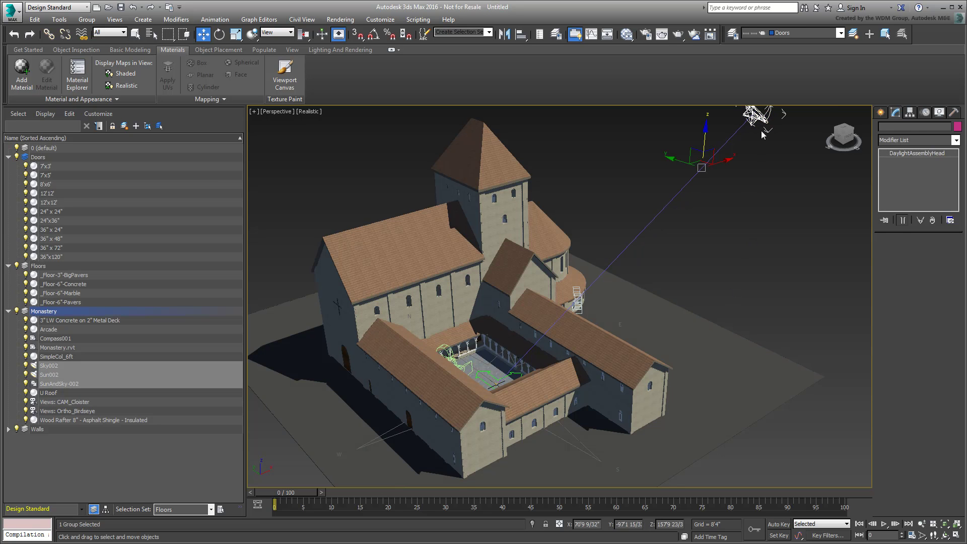
click(927, 112)
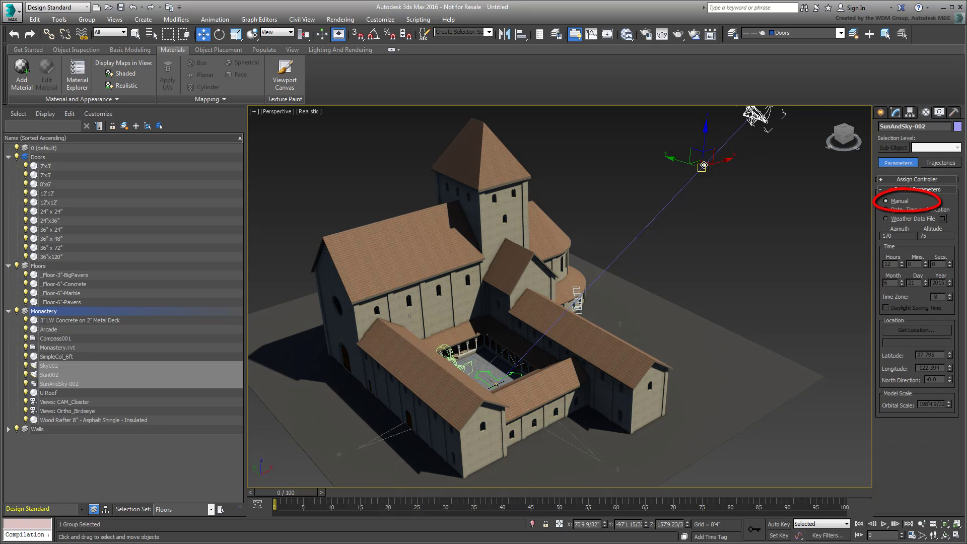
drag(699, 162, 699, 173)
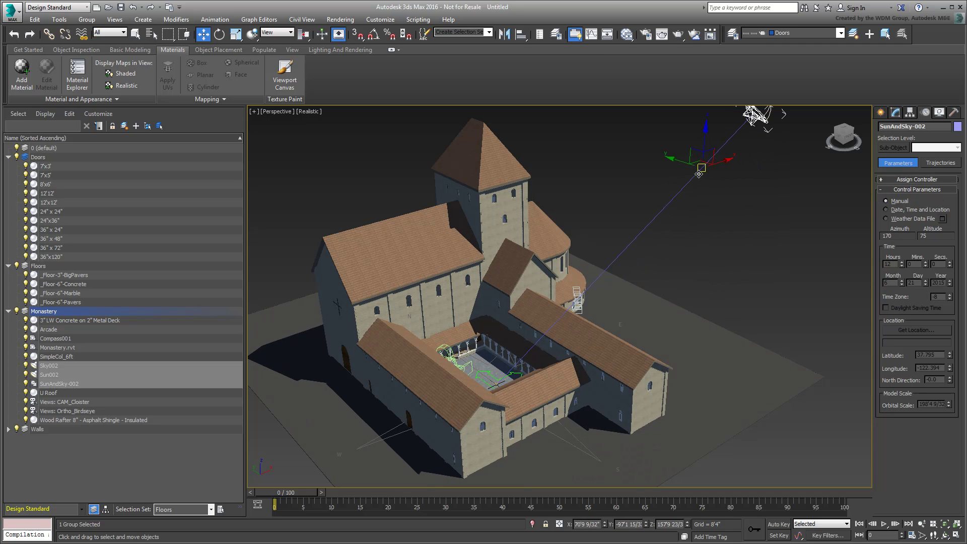
Switch the sun to Date, Time and Location with Hours 15 and North Direction 224
click(886, 210)
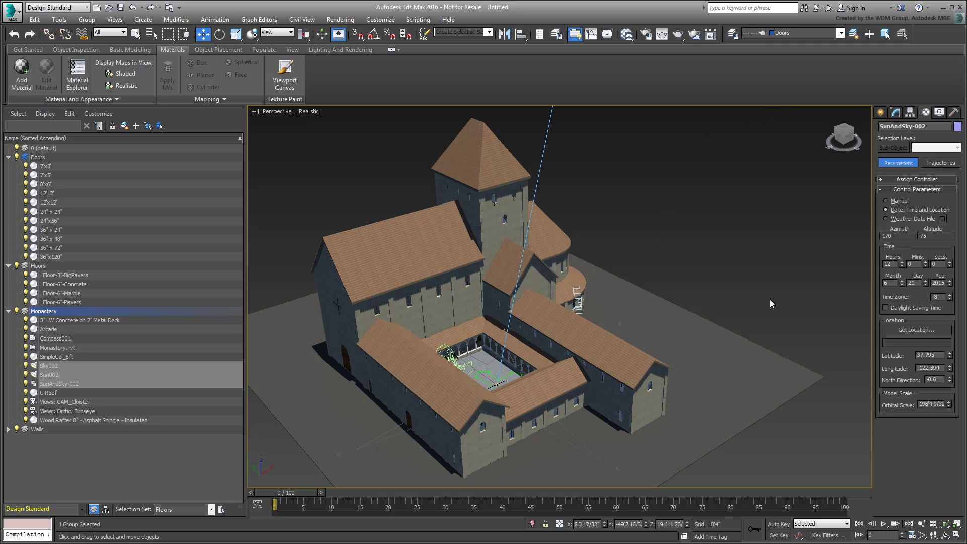
click(902, 262)
click(901, 262)
click(902, 262)
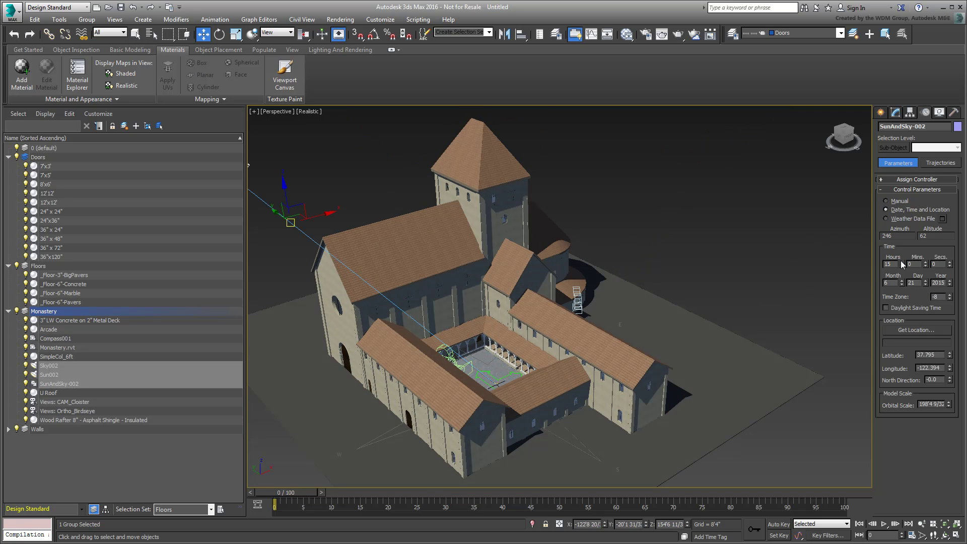
drag(950, 381, 936, 265)
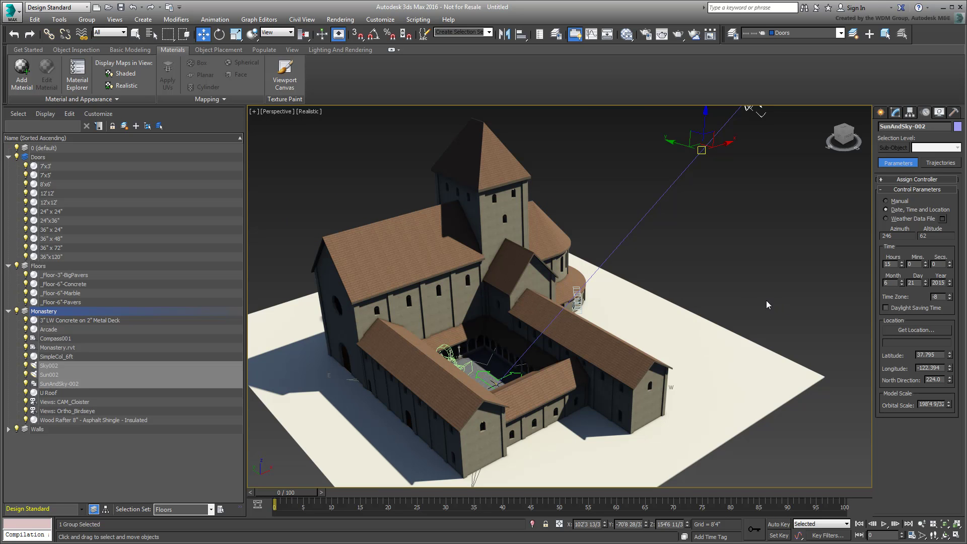
Zoom into the courtyard, select CAM_Cloister, then select Ortho_Birdseye by the curved wall
scroll(631, 304, up, 3)
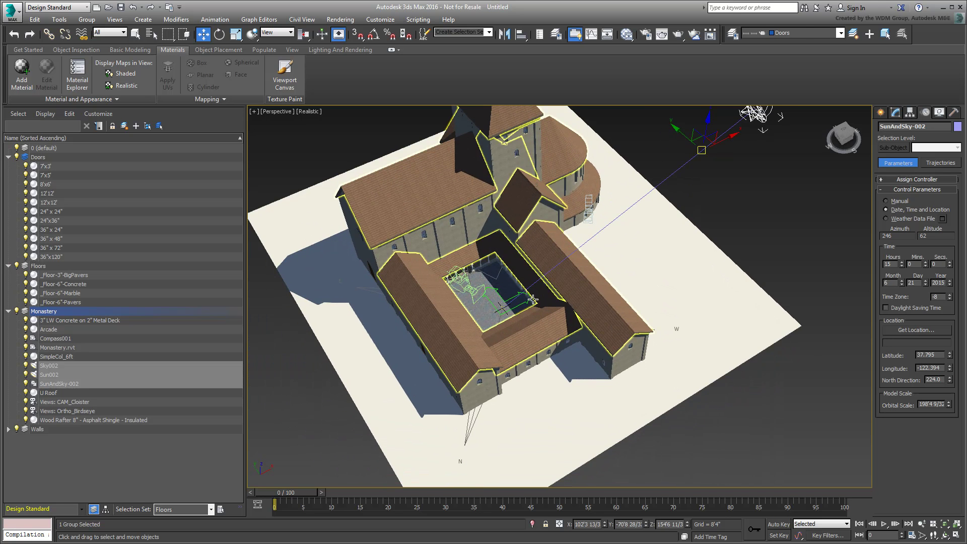
scroll(665, 385, up, 4)
scroll(517, 279, up, 5)
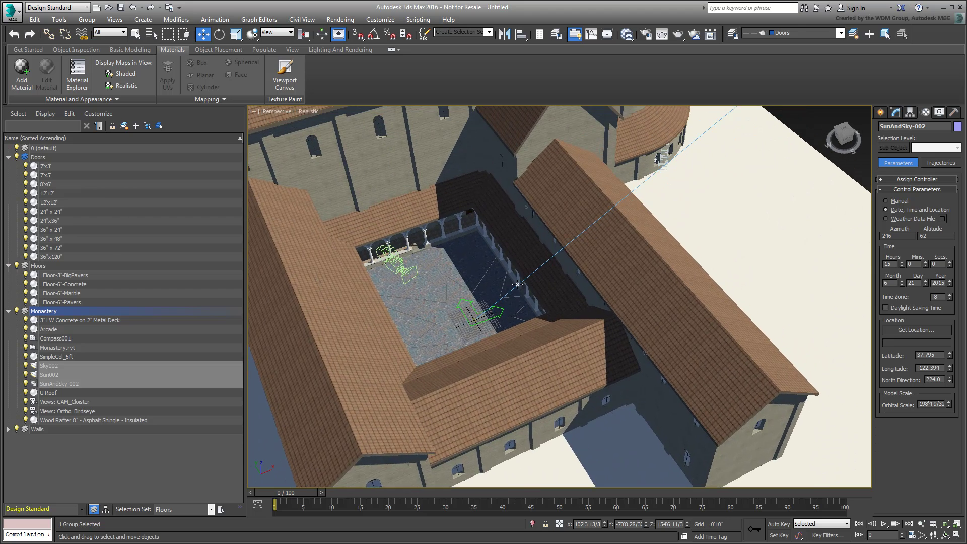
scroll(518, 278, up, 3)
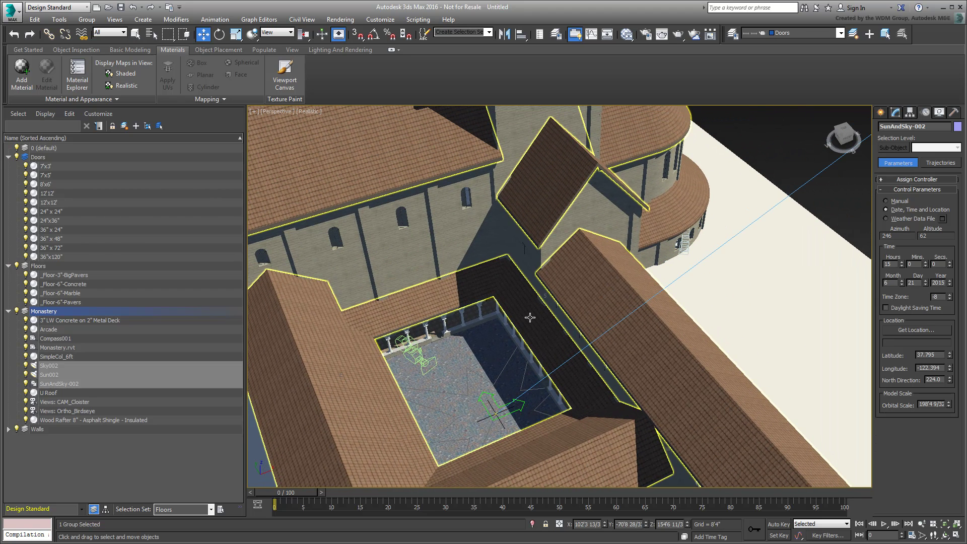
click(412, 356)
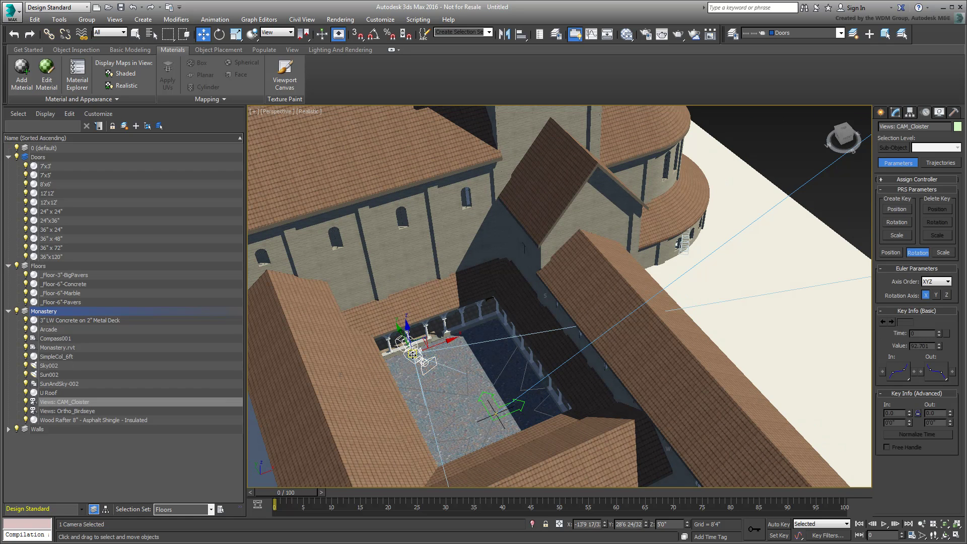
click(683, 245)
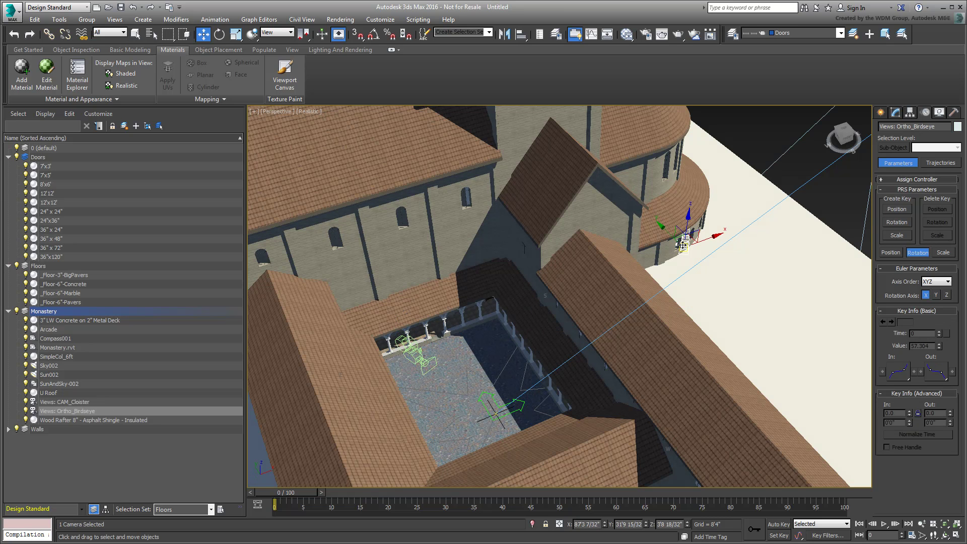
Set the viewport to Cameras > Views: CAM_Cloister
click(274, 111)
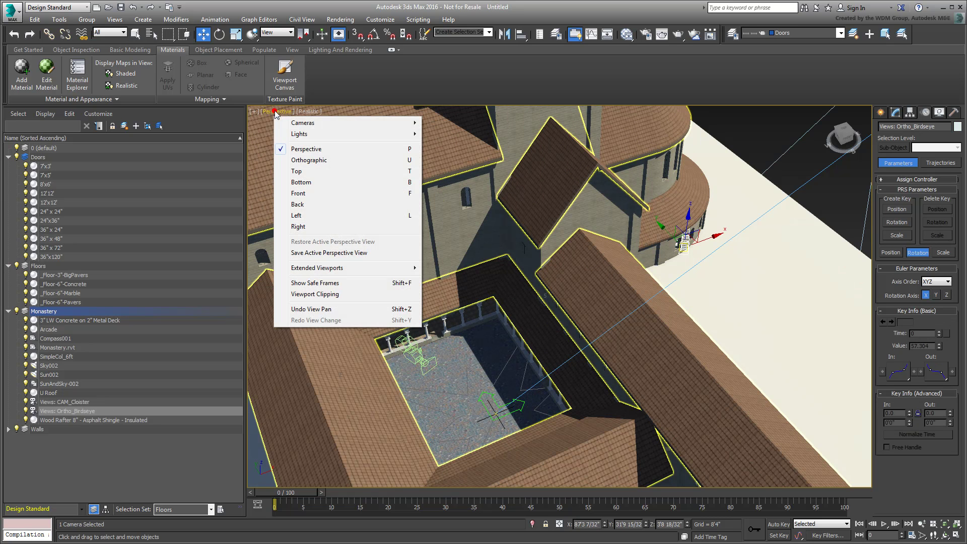
mouse_move(301, 123)
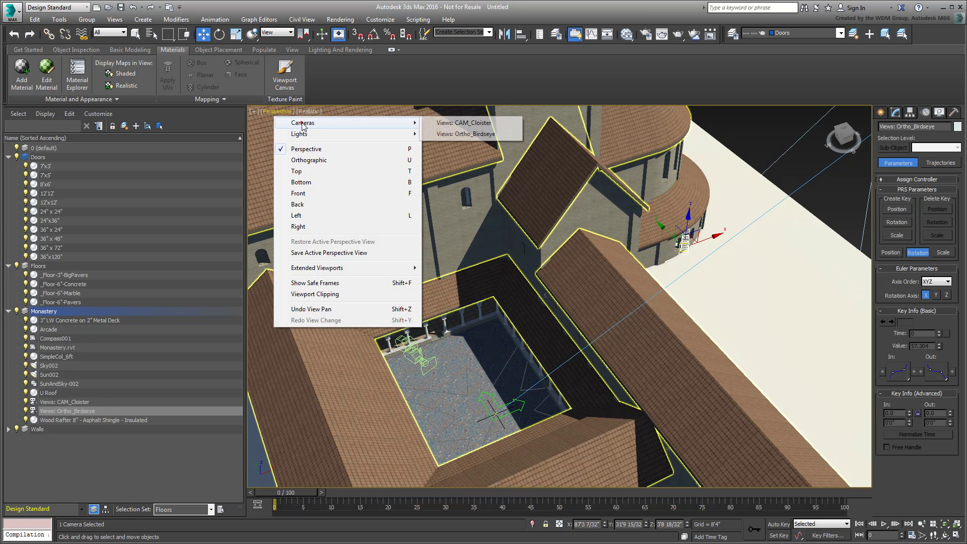
click(470, 124)
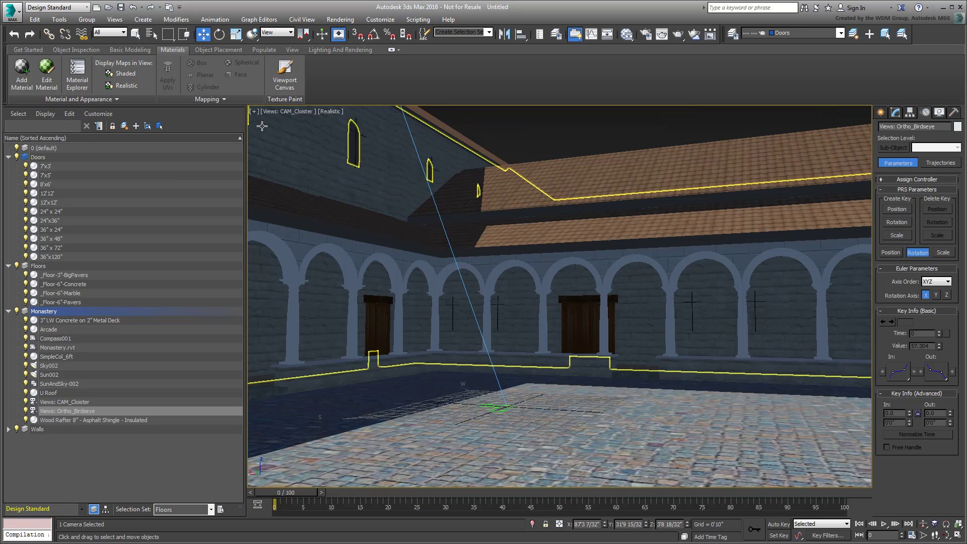
Switch the viewport to Cameras > Views: Ortho_Birdseye
click(286, 112)
mouse_move(313, 126)
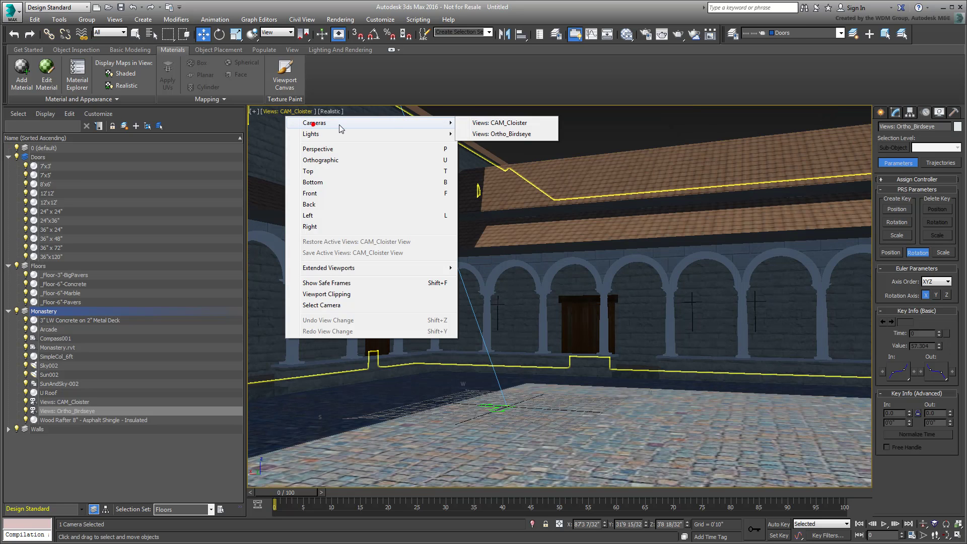
click(499, 134)
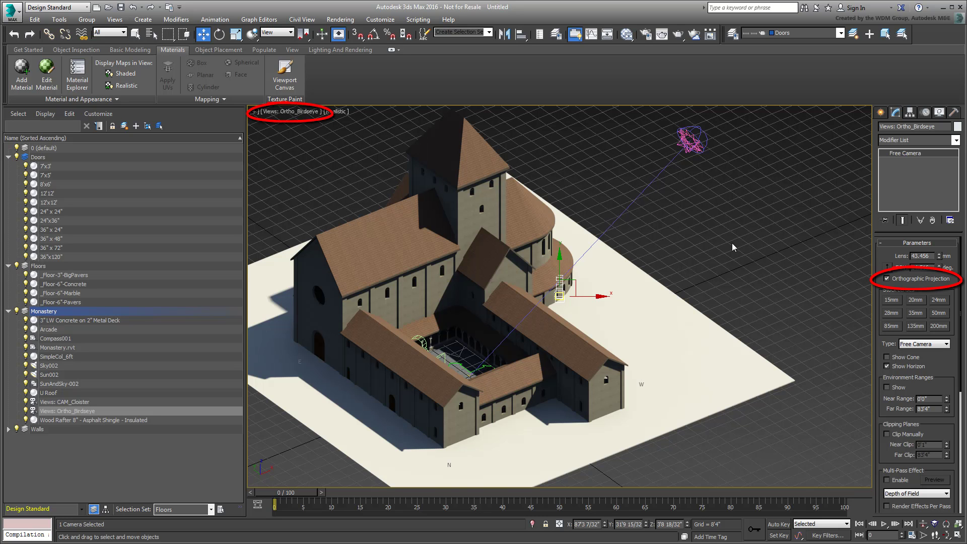
Restore the four-viewport layout and zoom the Front and Left views onto the camera
key(alt+w)
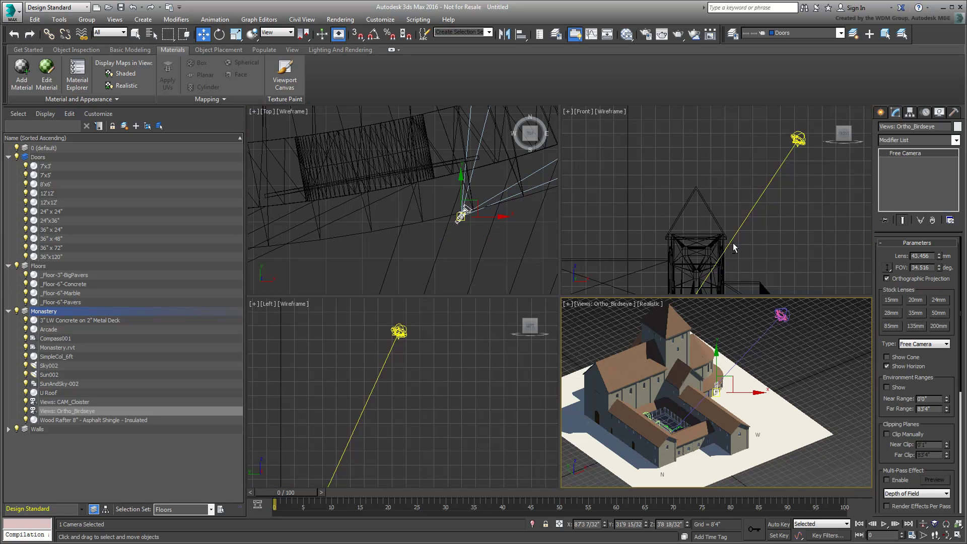
middle_drag(733, 243, 683, 172)
key(z)
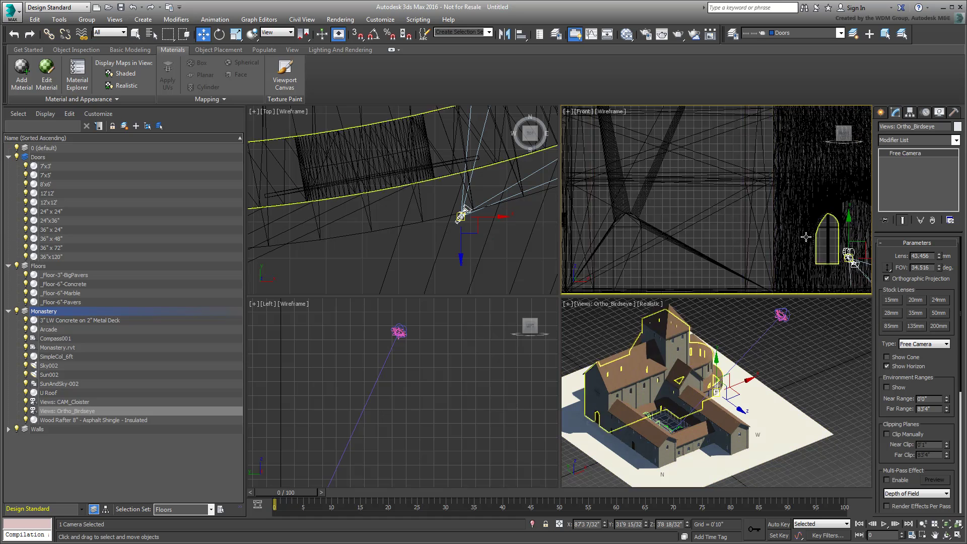
key(F3)
middle_click(432, 412)
key(z)
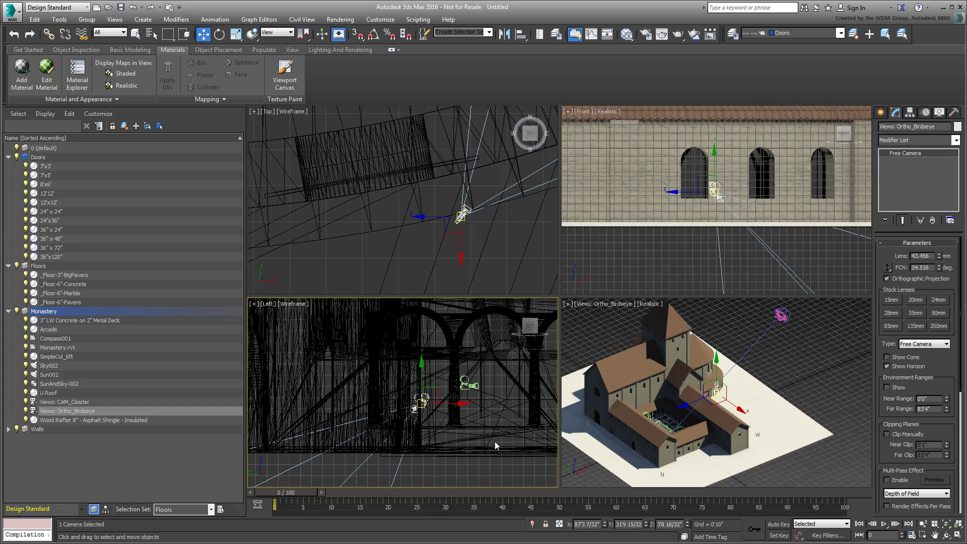
middle_click(779, 376)
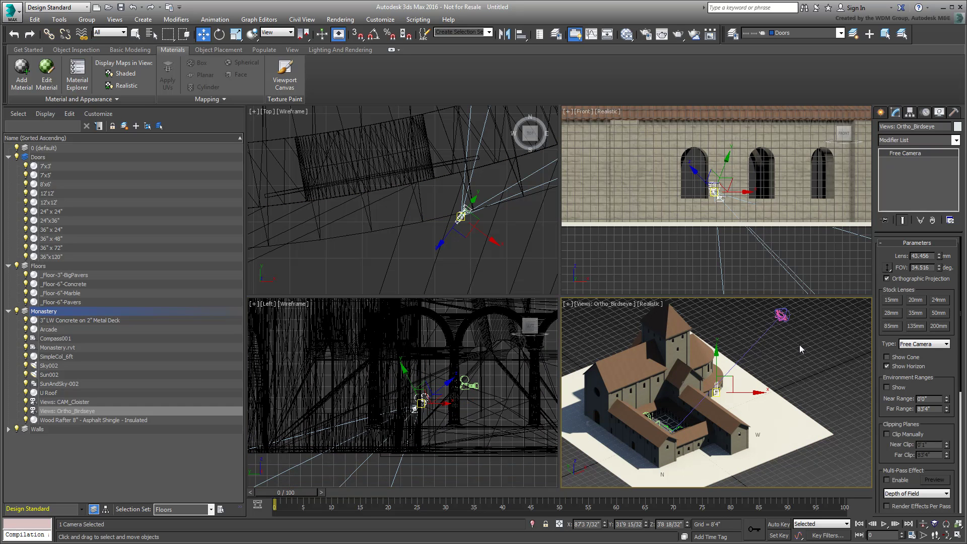
Turn off Orthographic Projection for the Ortho_Birdseye camera
click(887, 279)
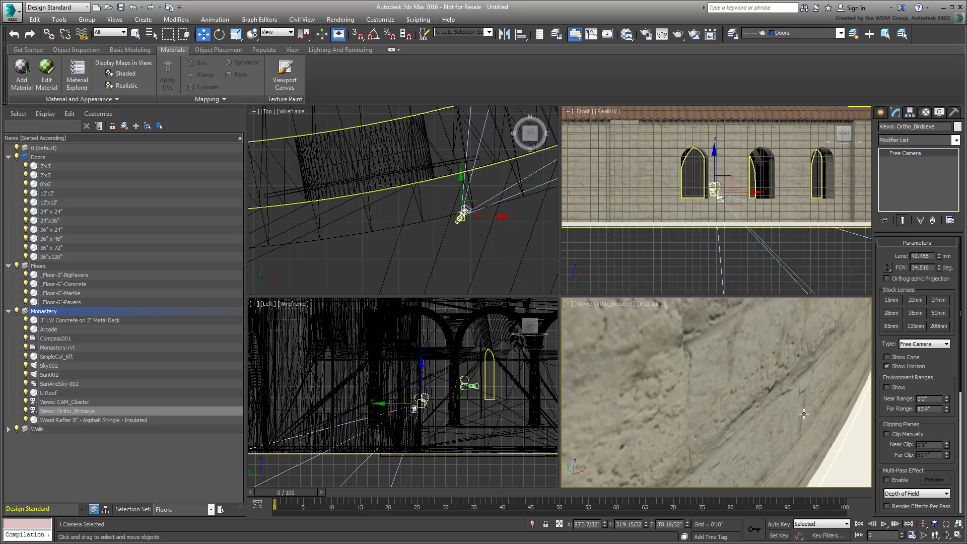
scroll(751, 212, down, 3)
middle_drag(750, 212, 745, 234)
scroll(403, 393, down, 3)
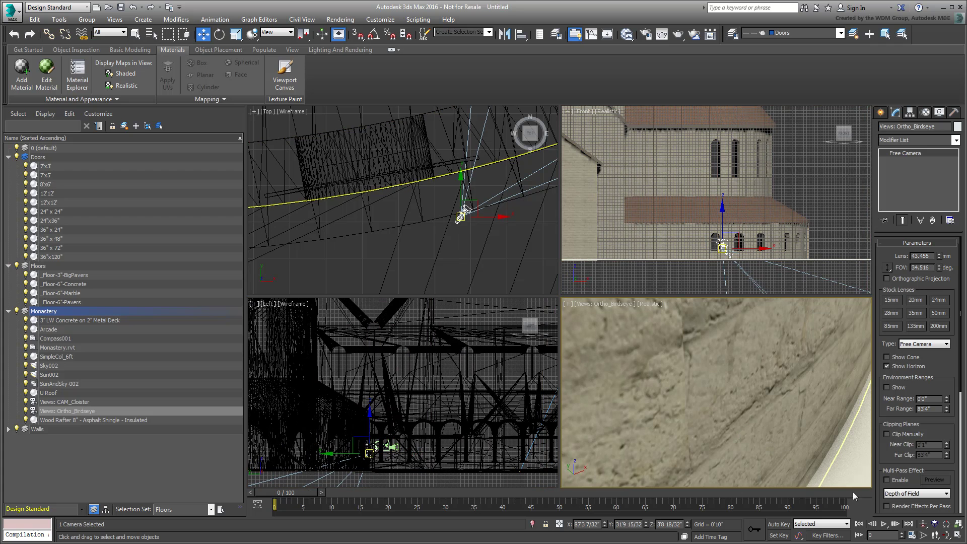
Dolly the Ortho_Birdseye camera back until the whole monastery is framed
click(923, 524)
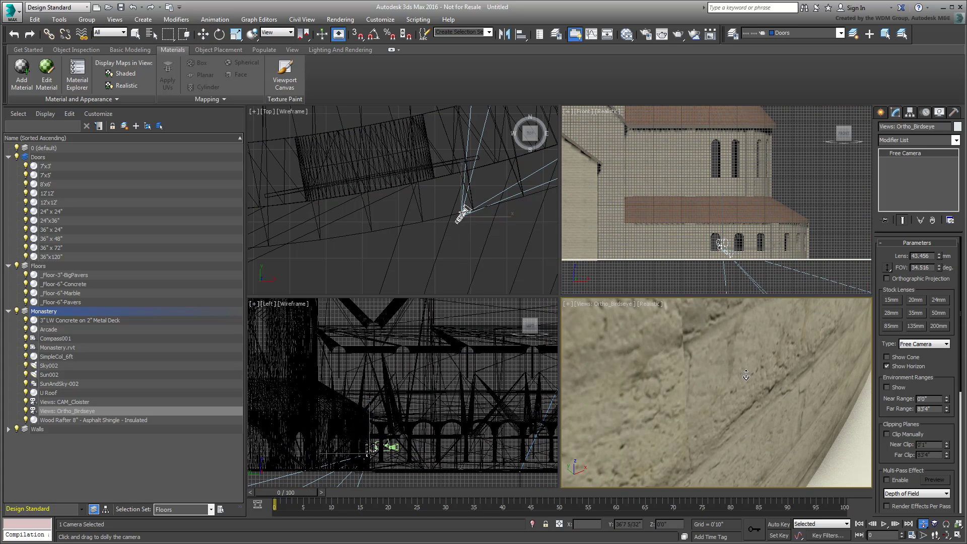
drag(738, 375, 737, 386)
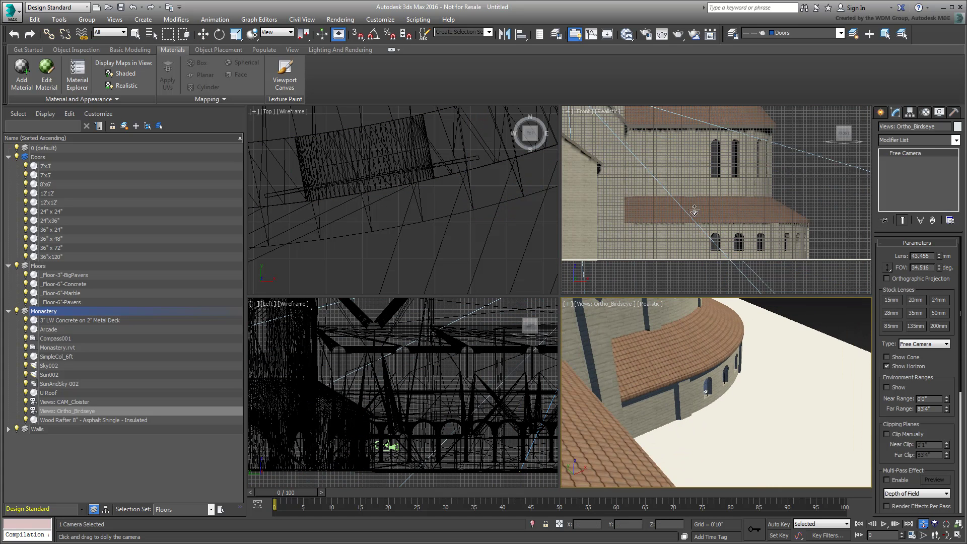
scroll(695, 210, down, 5)
middle_drag(405, 392, 408, 403)
scroll(407, 403, down, 8)
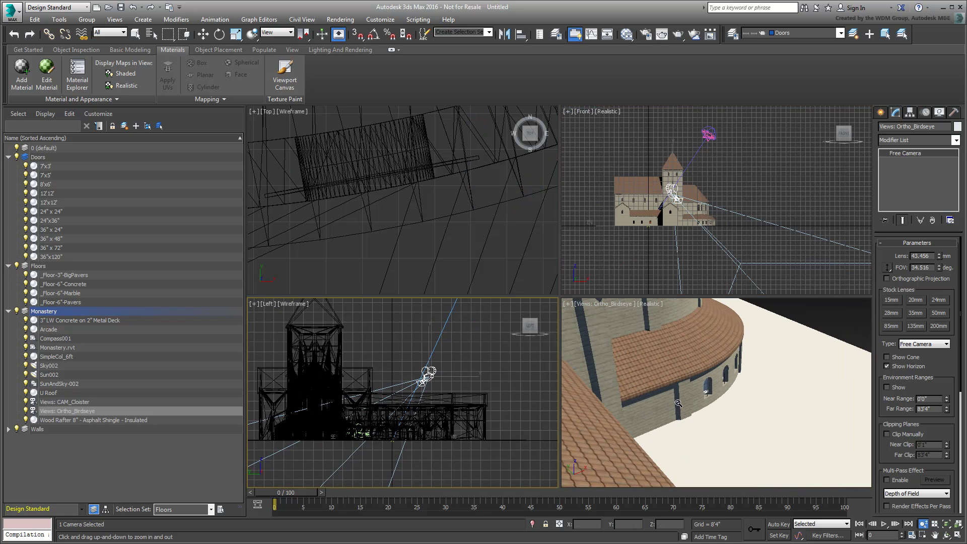
click(722, 384)
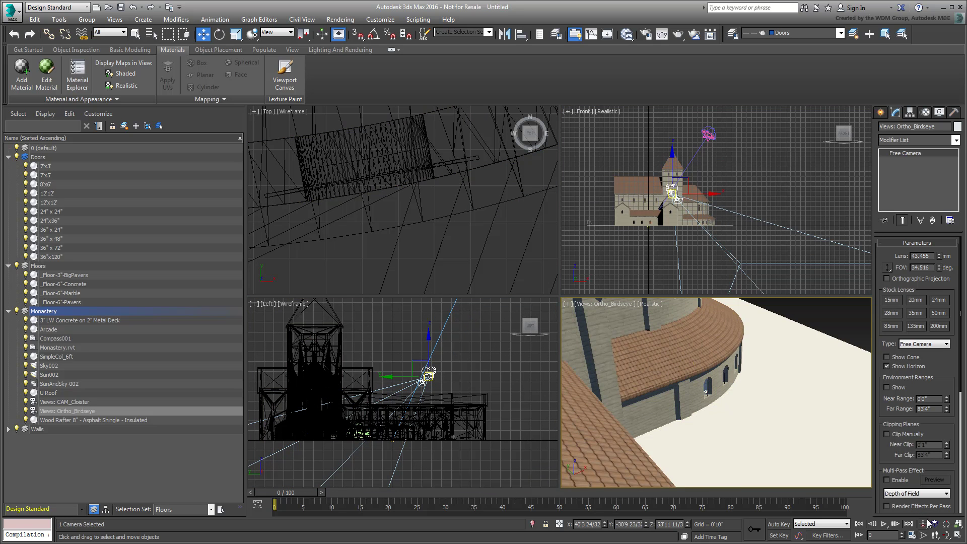
drag(692, 437, 710, 416)
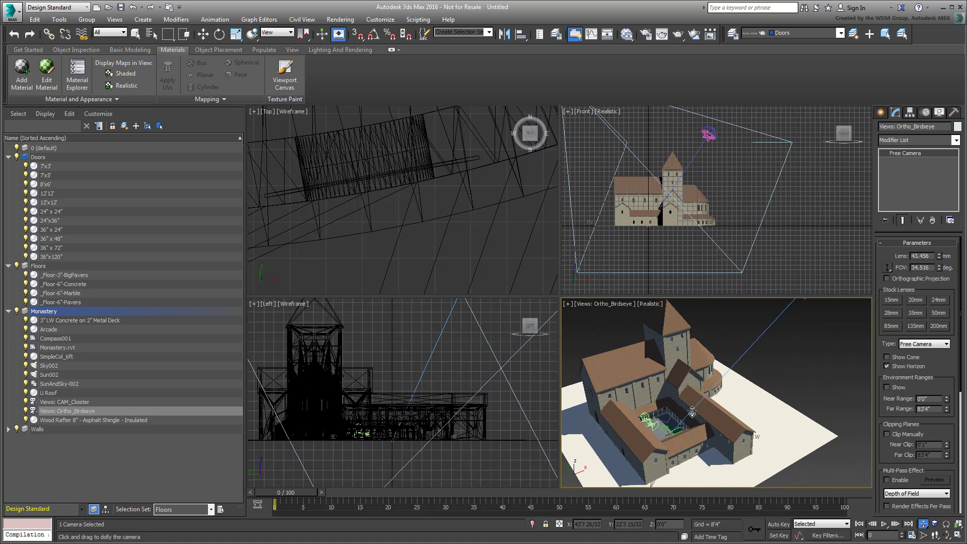
key(w)
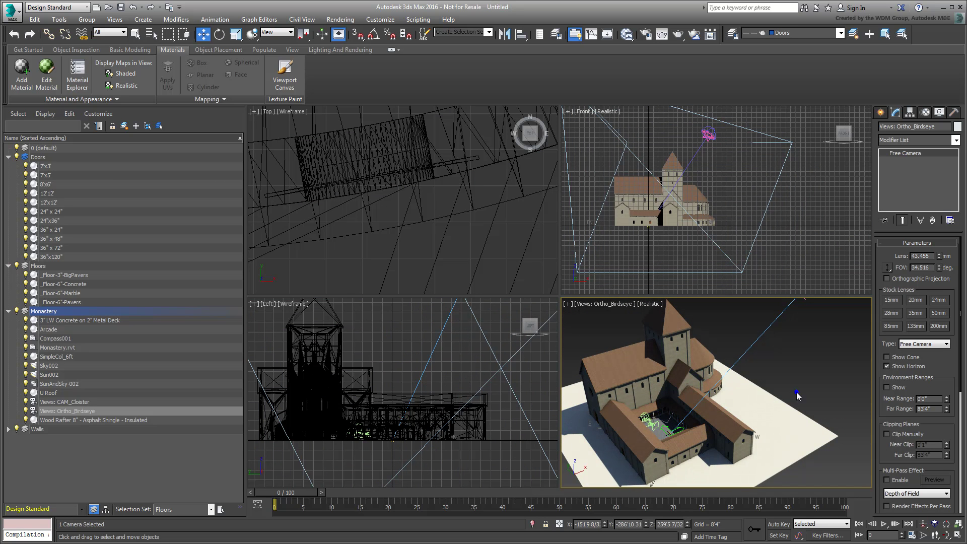
key(ctrl+shift+z)
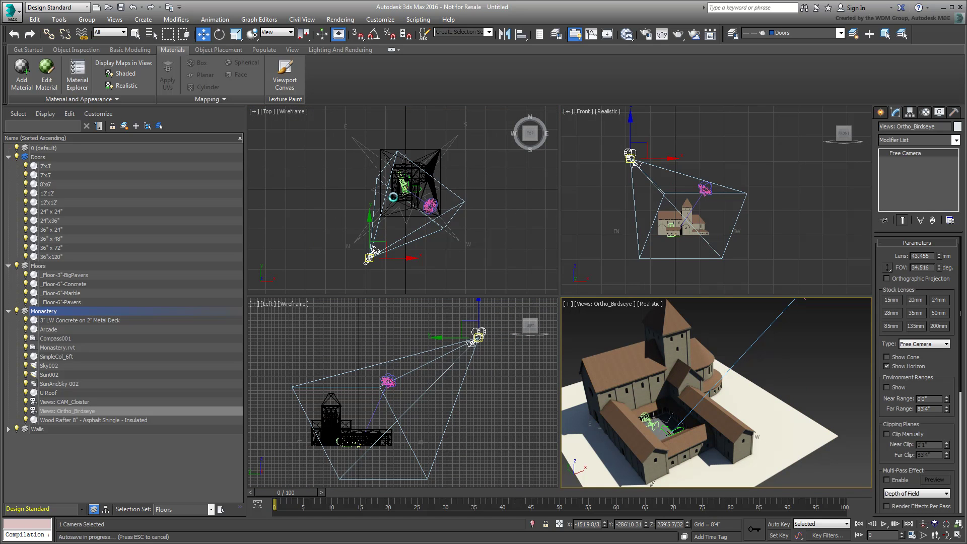
scroll(395, 231, up, 4)
scroll(395, 230, up, 5)
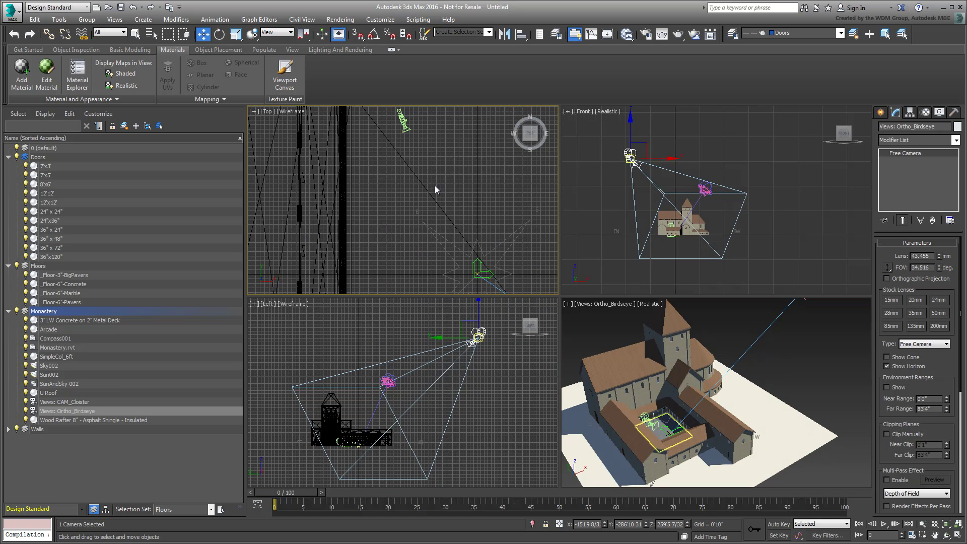
Change CAM_Cloister's camera Type to Target Camera
click(407, 127)
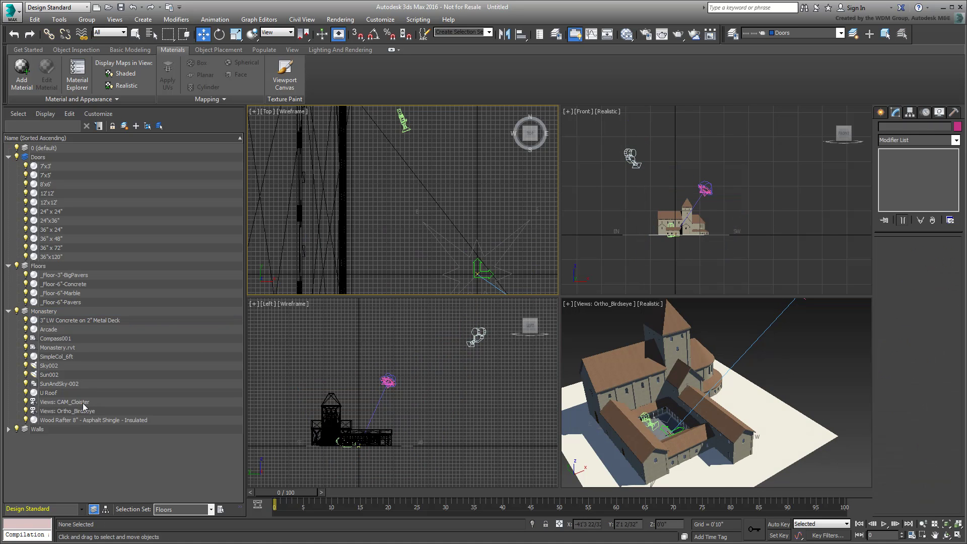
scroll(419, 223, down, 8)
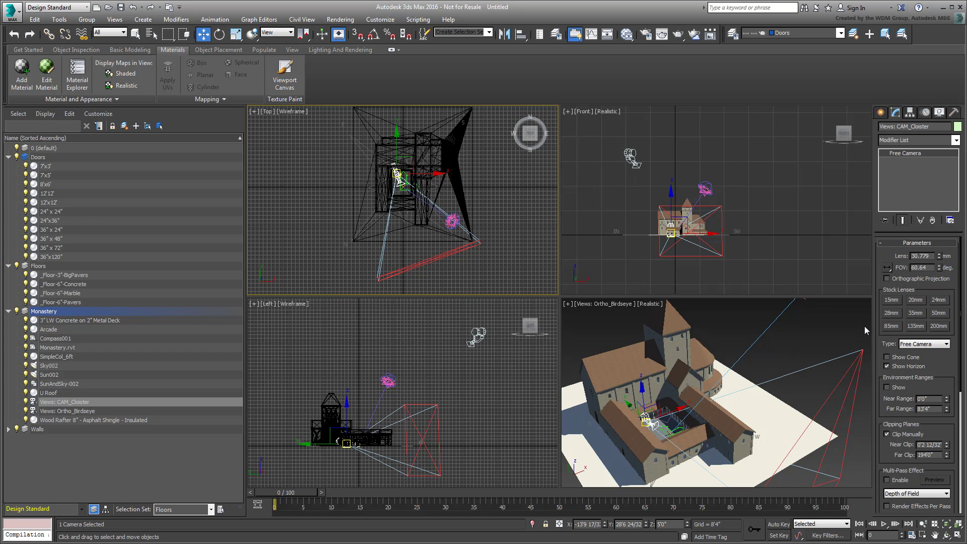
click(942, 345)
click(918, 359)
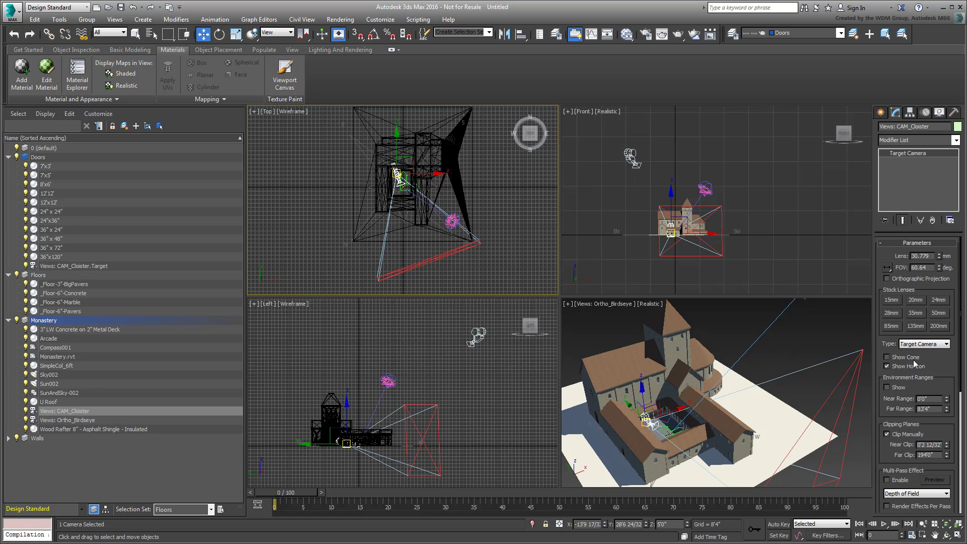
Show the CAM_Cloister view in place of the Ortho_Birdseye viewport
click(598, 305)
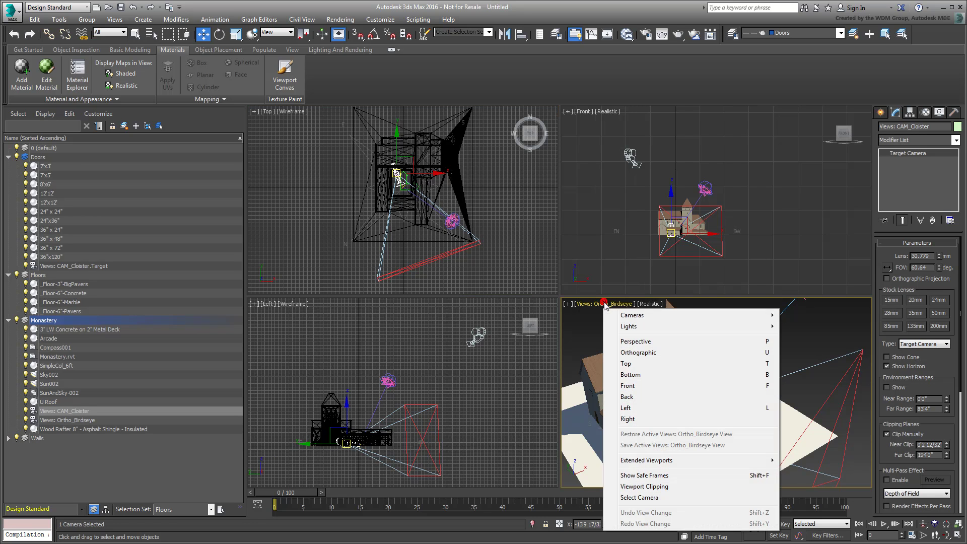
mouse_move(630, 316)
click(813, 316)
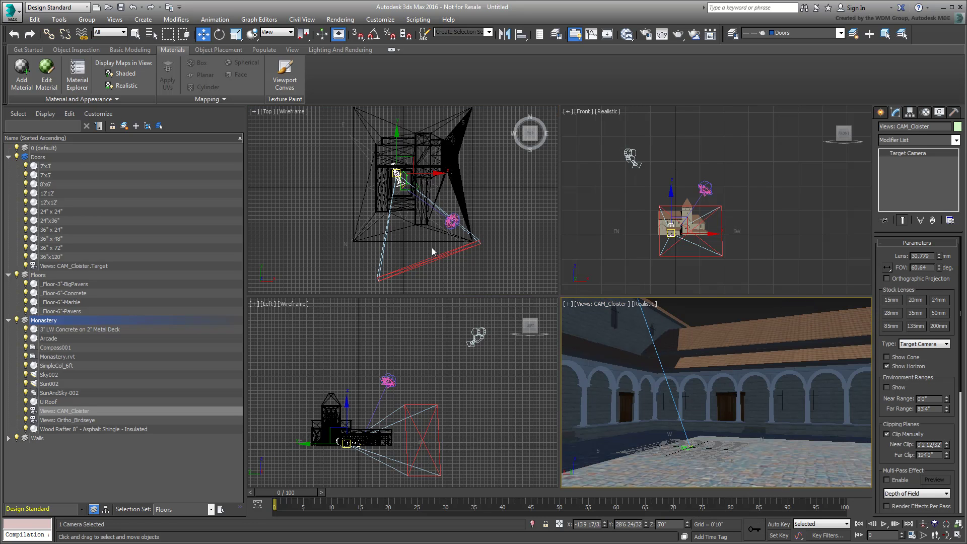
Move CAM_Cloister and its target to aim up at the cloister's corner arcade
scroll(409, 161, up, 5)
drag(403, 169, 453, 162)
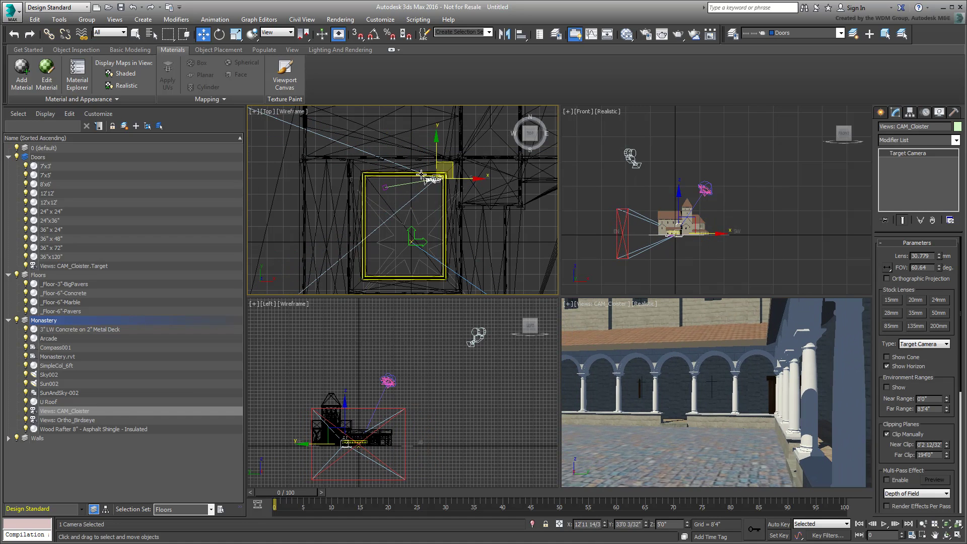
click(385, 188)
drag(385, 188, 393, 251)
click(362, 420)
drag(362, 421, 362, 411)
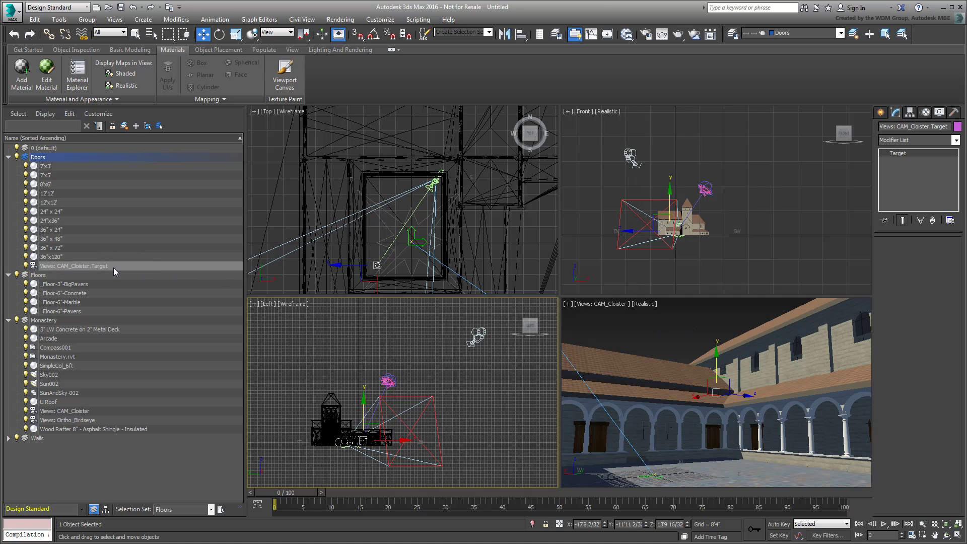
Move CAM_Cloister.Target to the Monastery layer and parent it under Monastery.rvt
drag(101, 266, 42, 324)
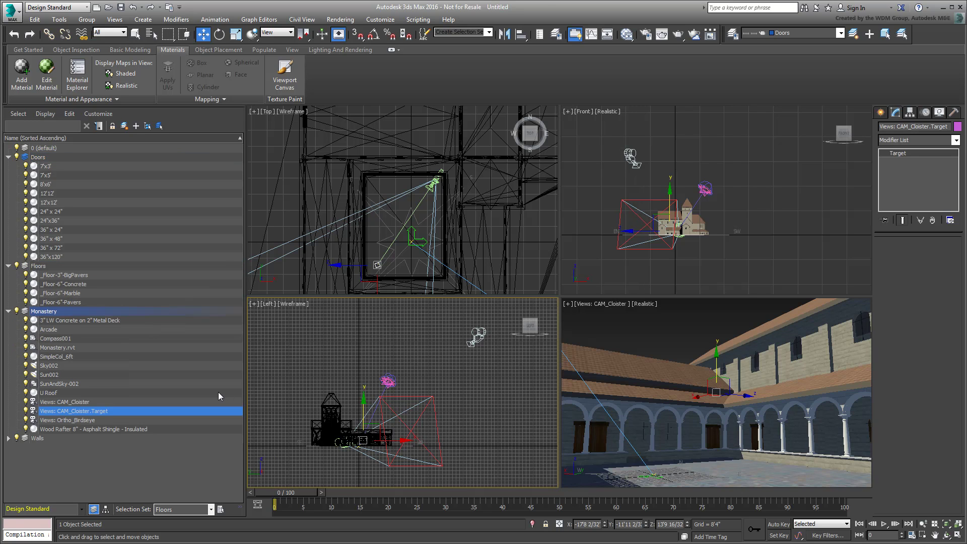
click(106, 510)
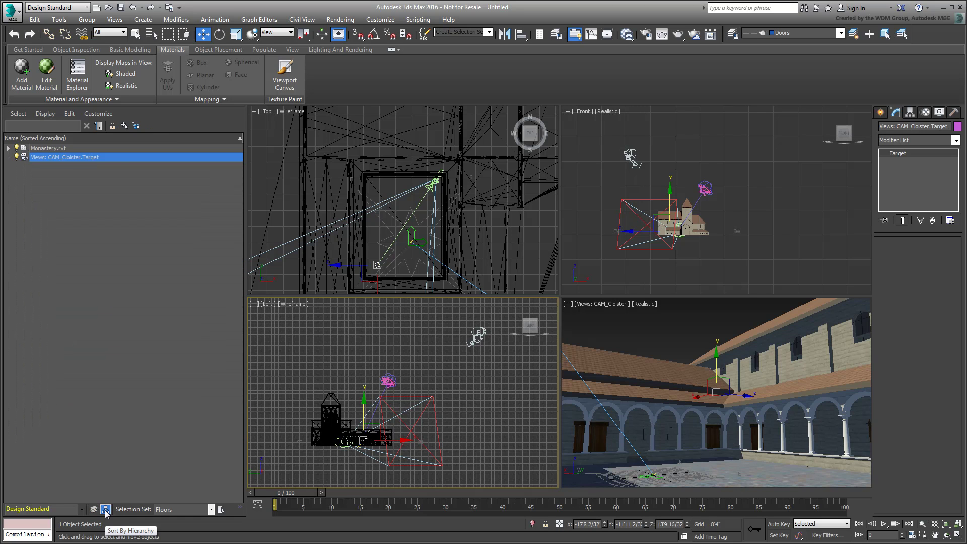
click(8, 149)
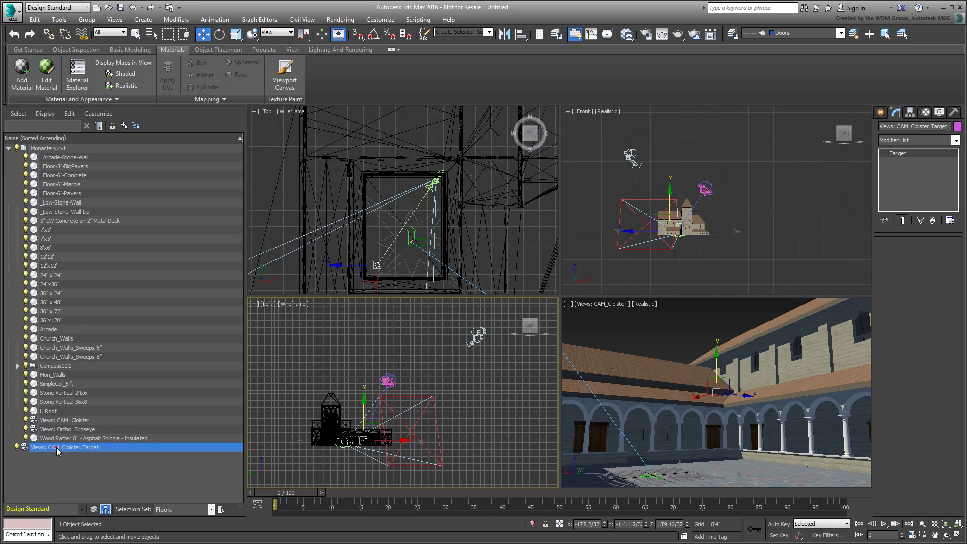
drag(58, 450, 52, 150)
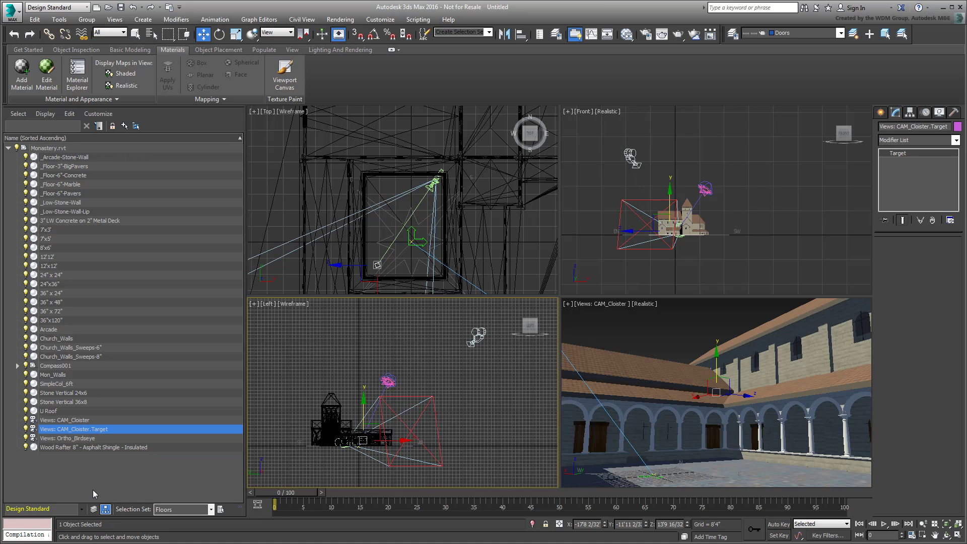
Unlink the CAM_Cloister and Ortho_Birdseye cameras and Compass001 from the Monastery.rvt hierarchy
click(74, 420)
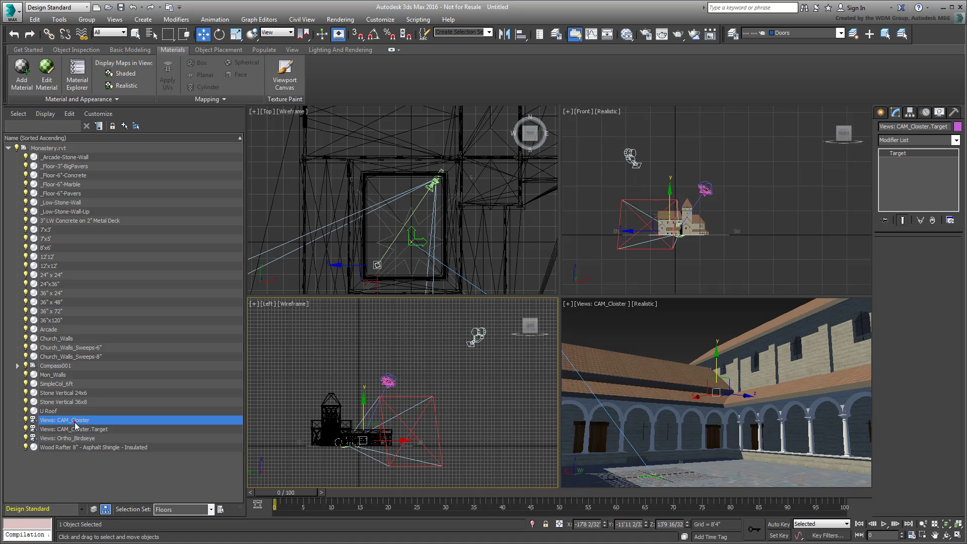
shift+click(75, 439)
ctrl+click(58, 366)
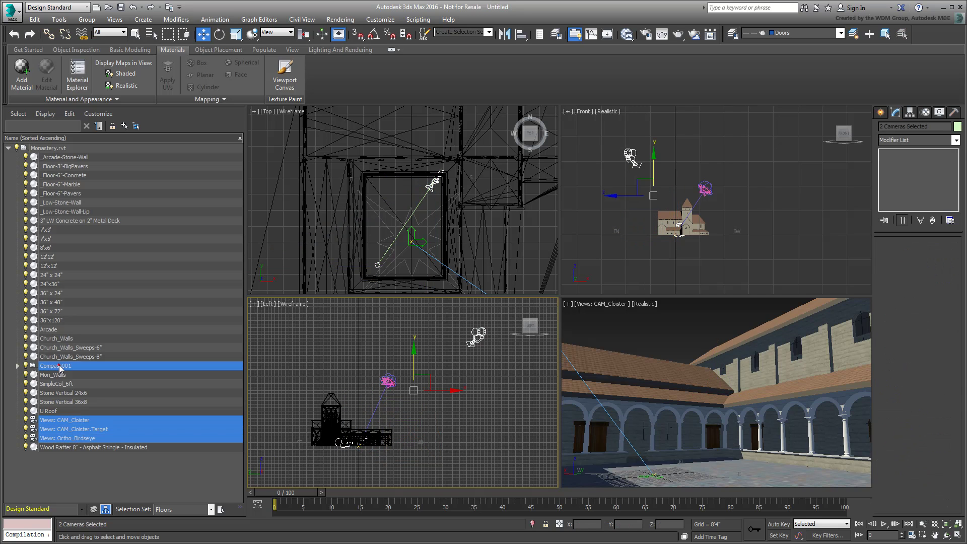
click(18, 365)
click(26, 375)
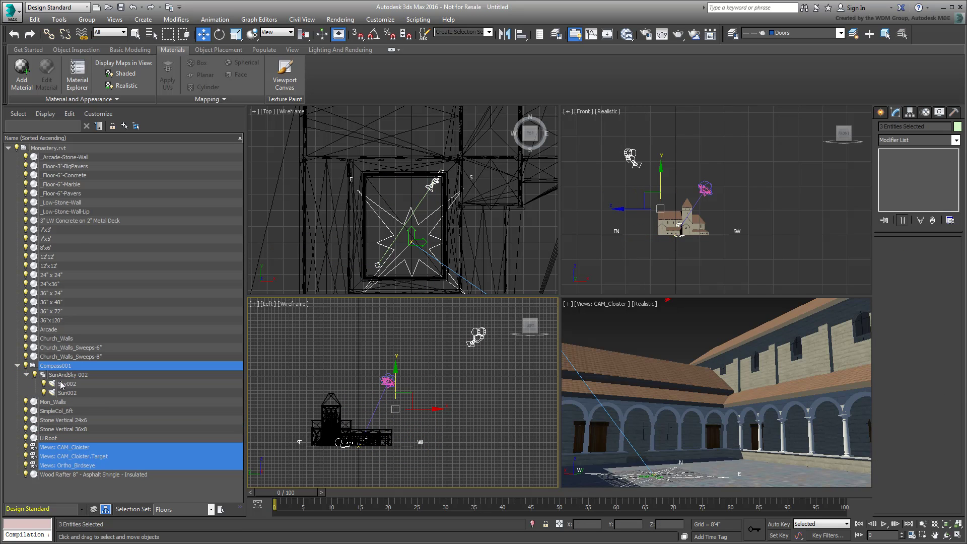
click(67, 36)
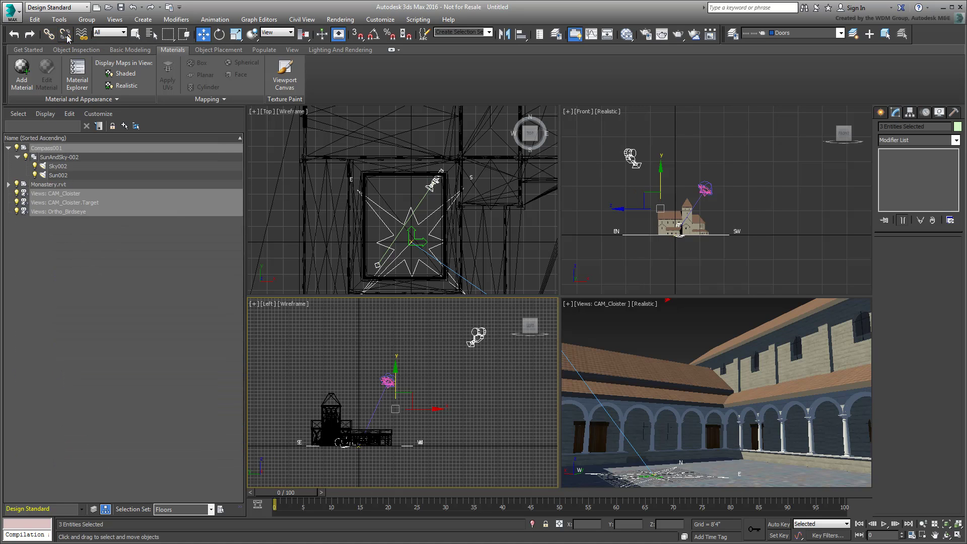
click(105, 275)
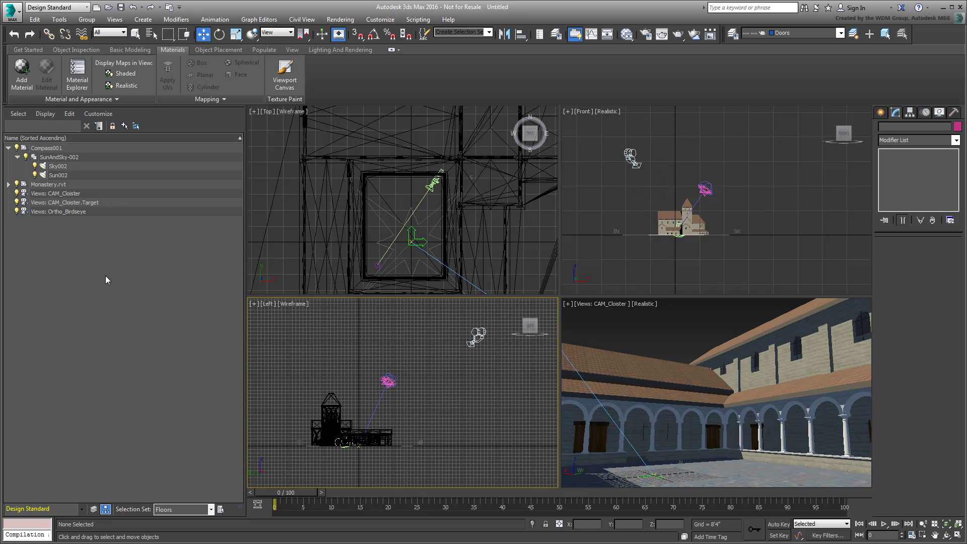
click(8, 184)
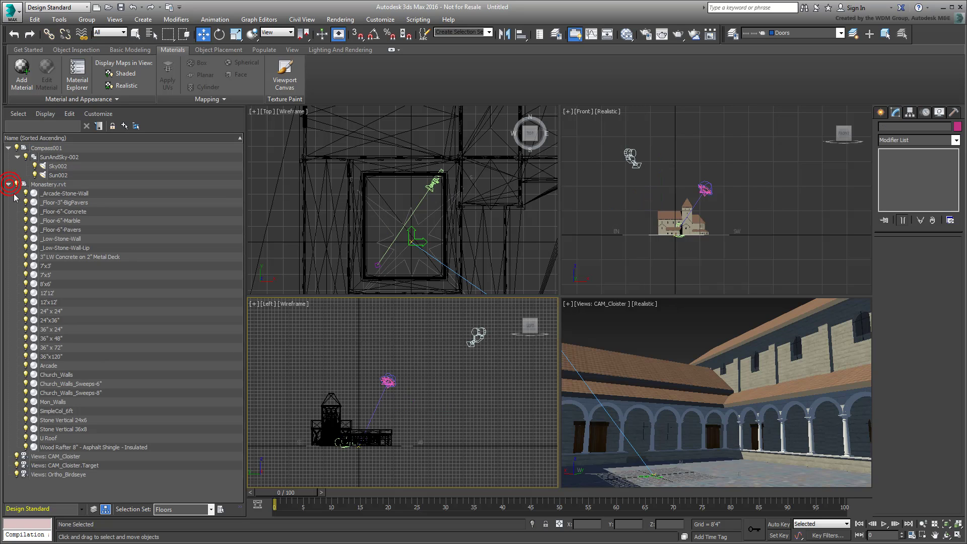
Group Scene Explorer by layer and maximize the Perspective view of the monastery
click(96, 510)
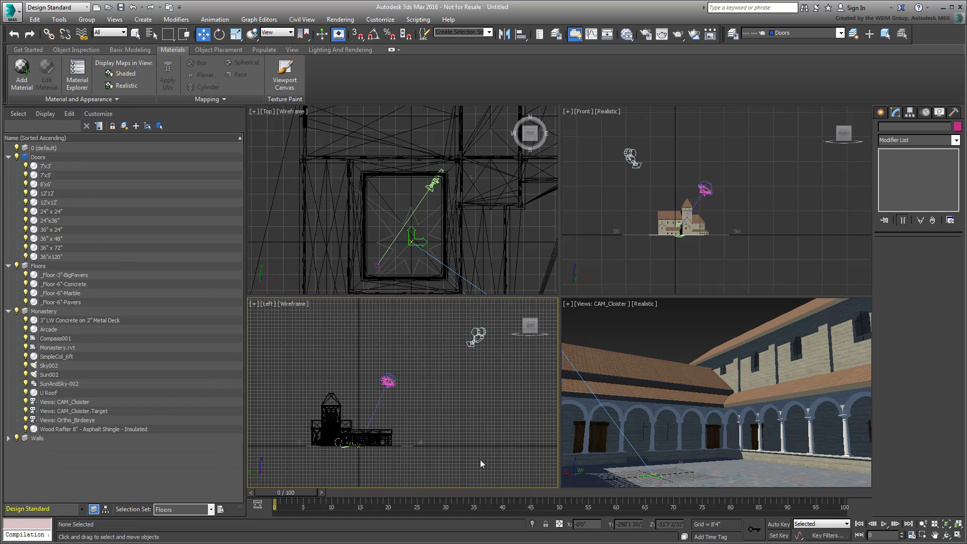
click(673, 340)
key(p)
key(alt+w)
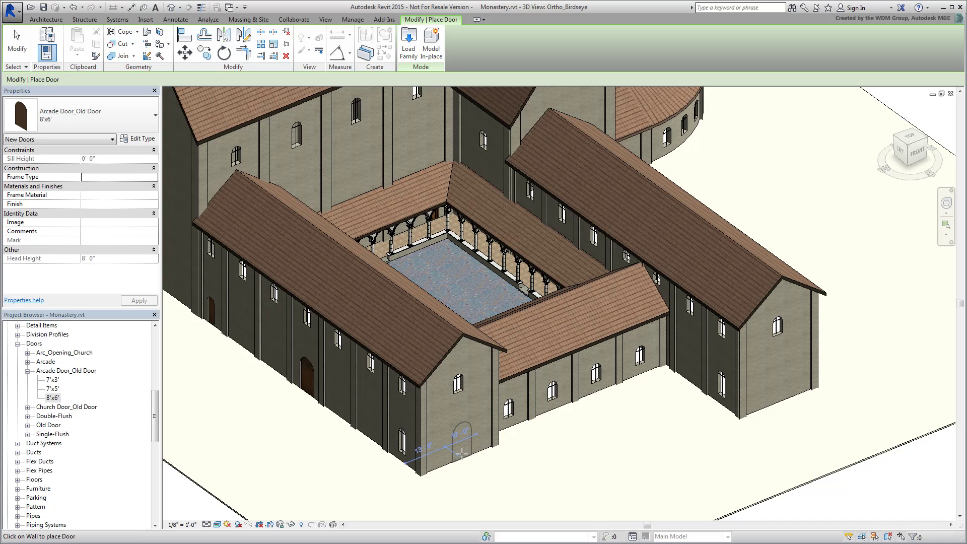
Place 8'x6' Arcade Door_Old Door doors on the front and right gable walls
click(458, 455)
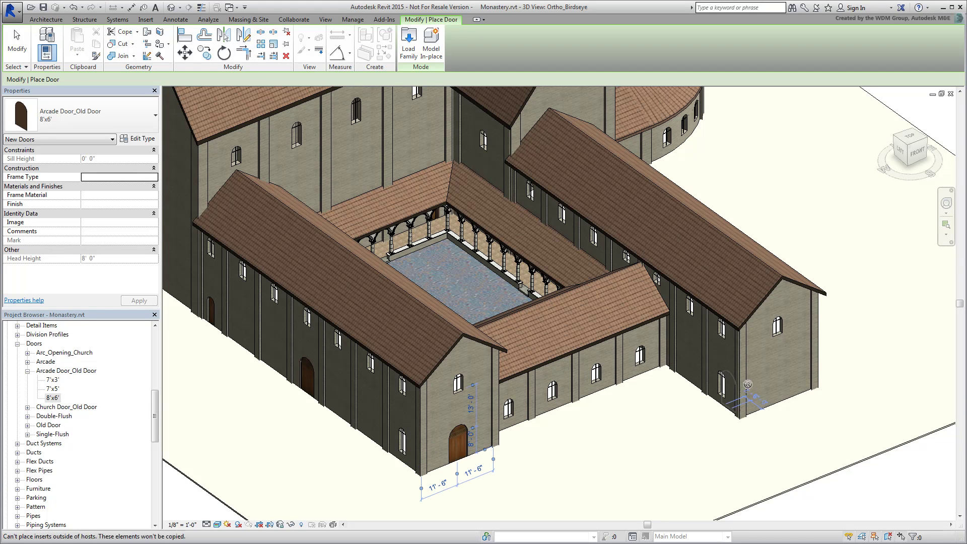
click(777, 403)
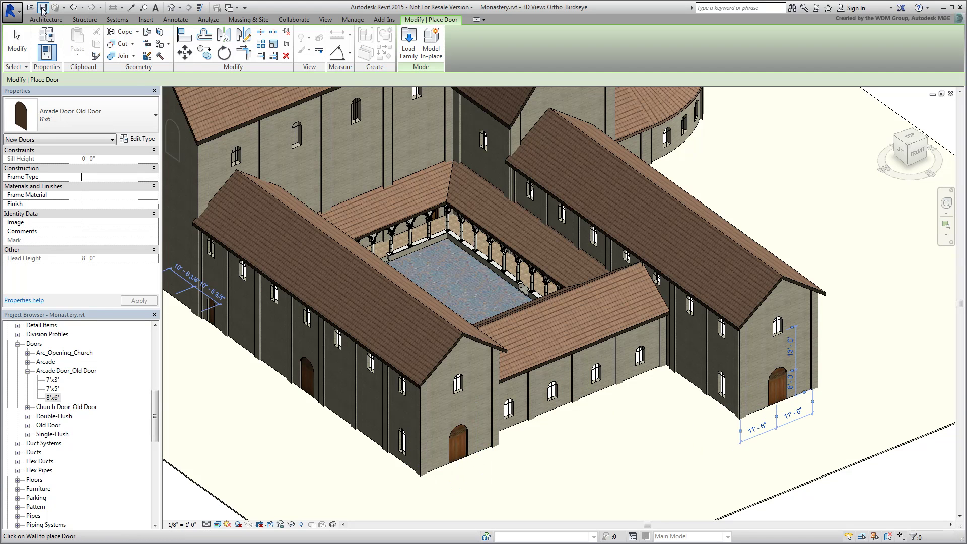
key(Escape)
key(Escape)
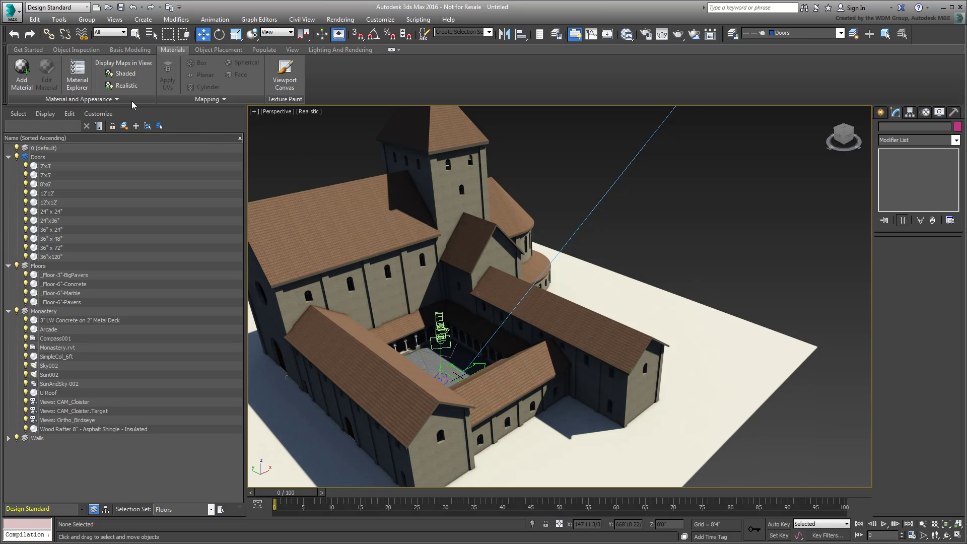
Reload Monastery.rvt with Lights and Cameras excluded and material assignments kept
click(28, 49)
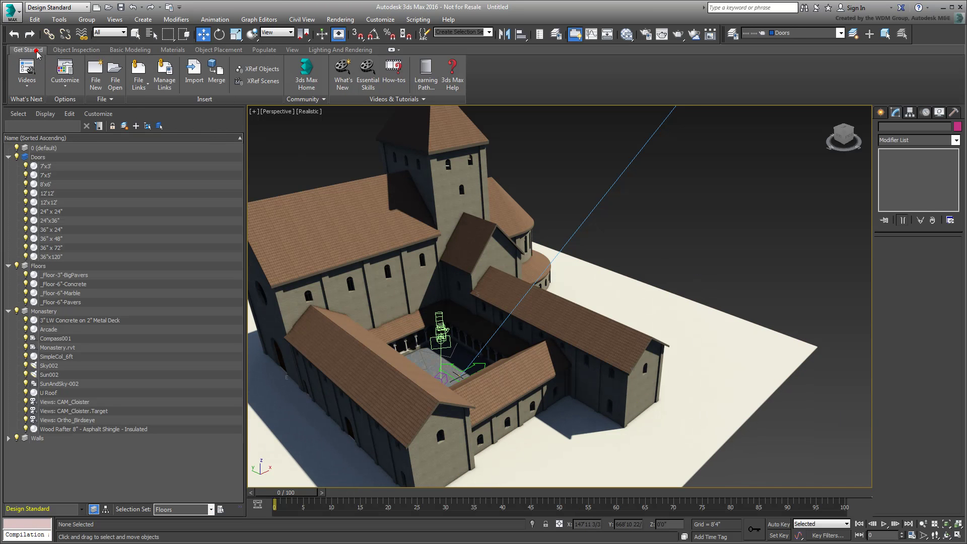
click(164, 75)
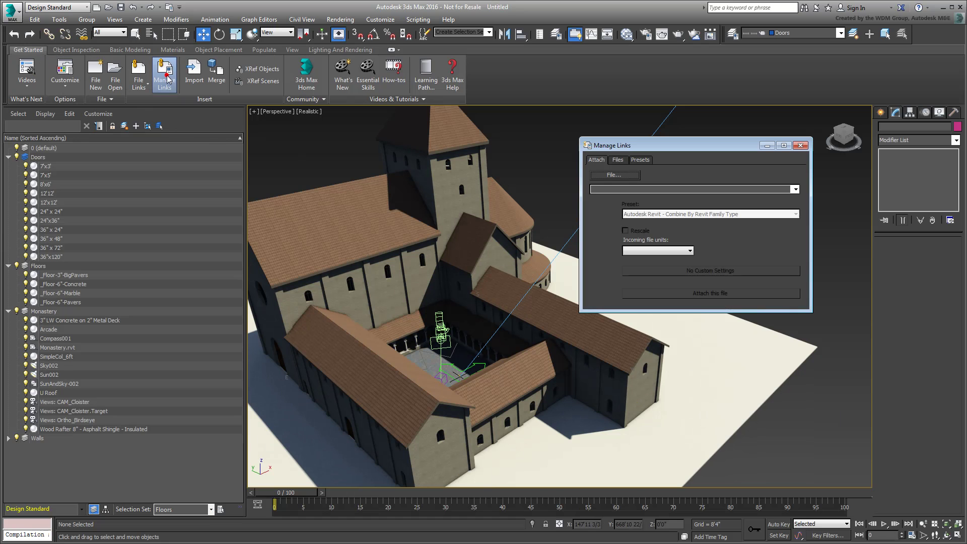
click(618, 159)
drag(709, 149, 750, 131)
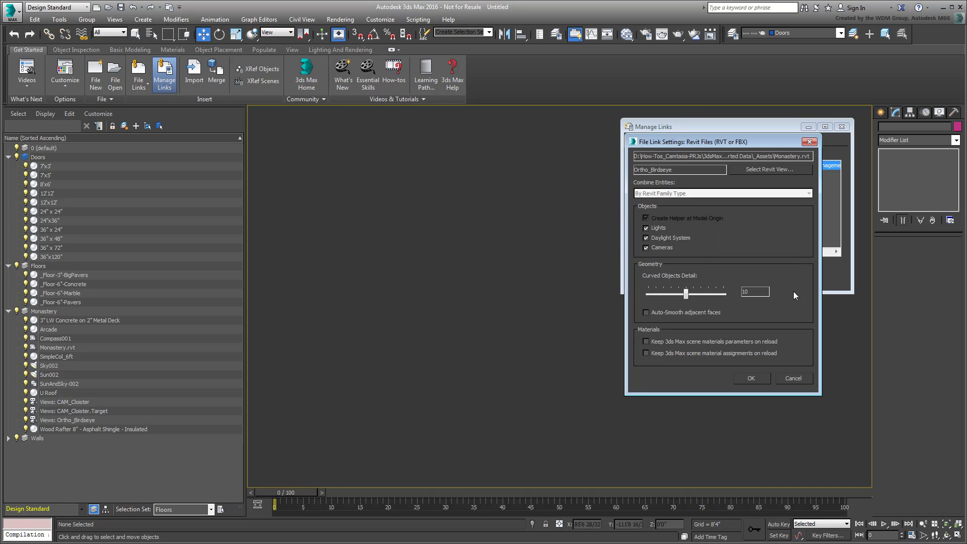
click(646, 229)
click(646, 249)
click(649, 354)
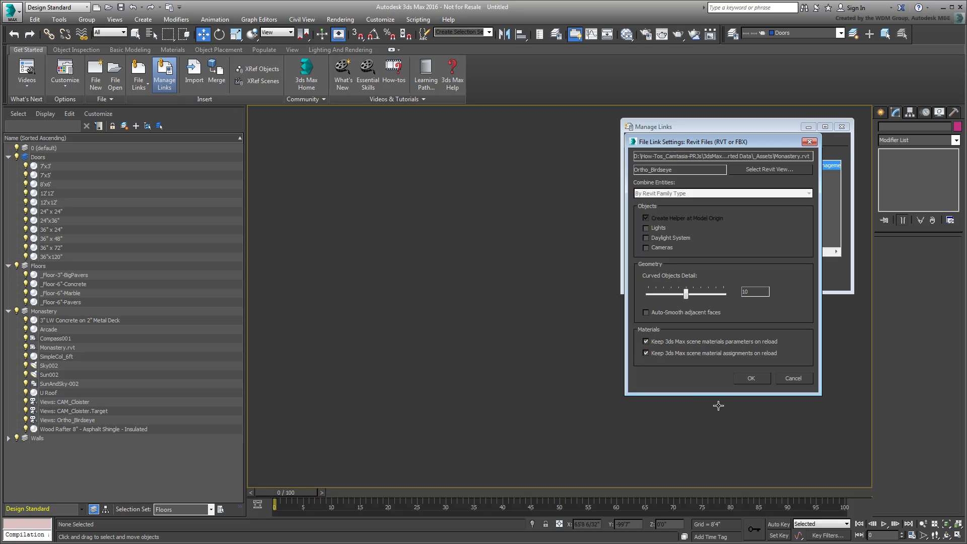
click(751, 379)
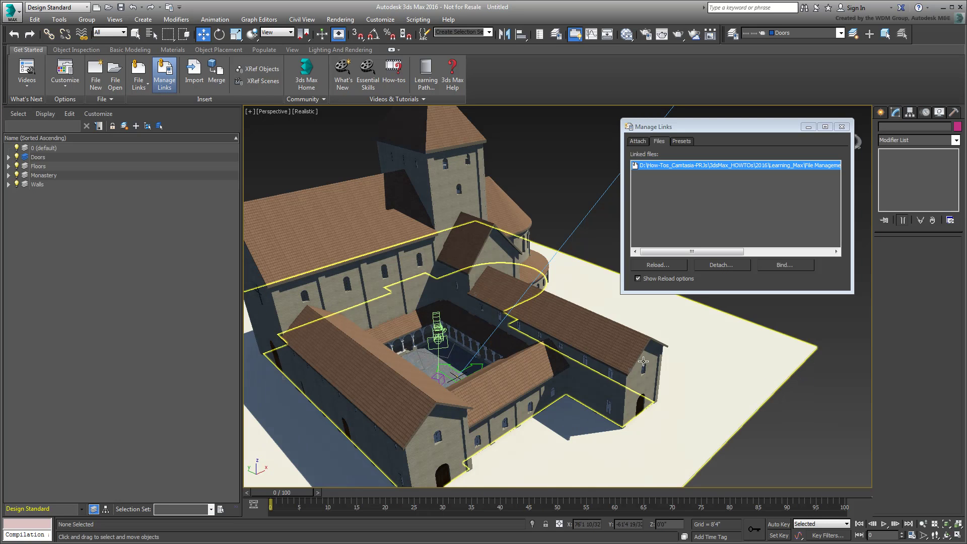
alt+middle_drag(503, 373, 477, 384)
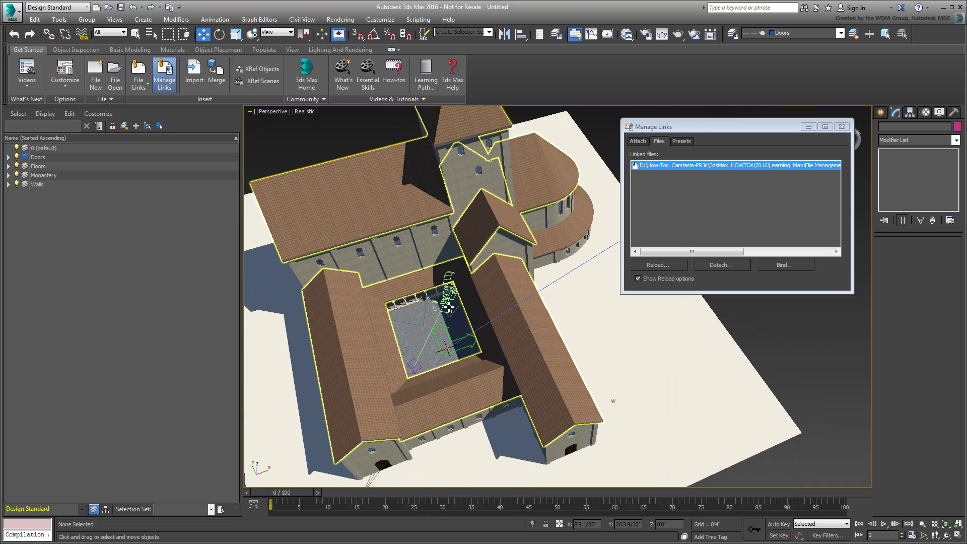
click(448, 302)
scroll(534, 411, down, 10)
alt+middle_drag(543, 388, 504, 383)
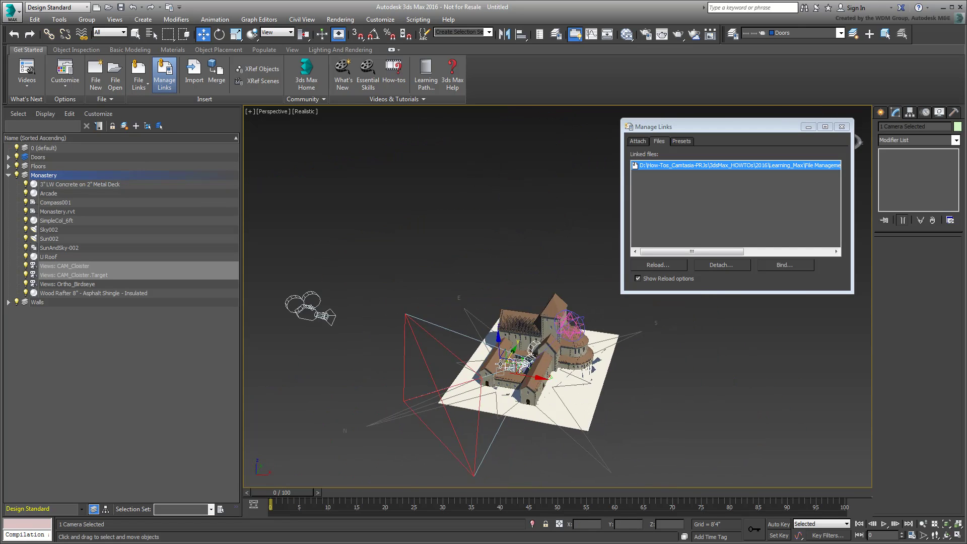
click(329, 352)
scroll(387, 270, up, 10)
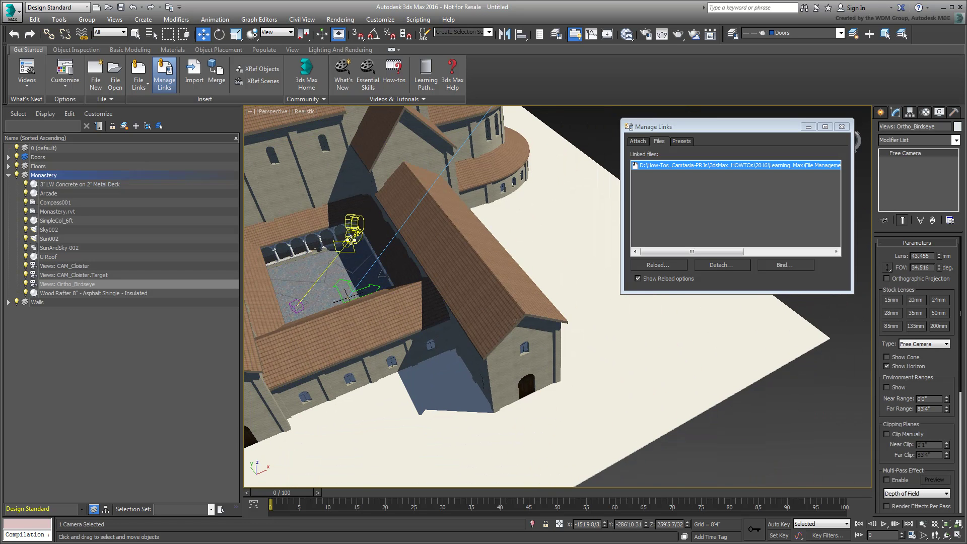
click(351, 229)
alt+middle_drag(443, 362, 656, 375)
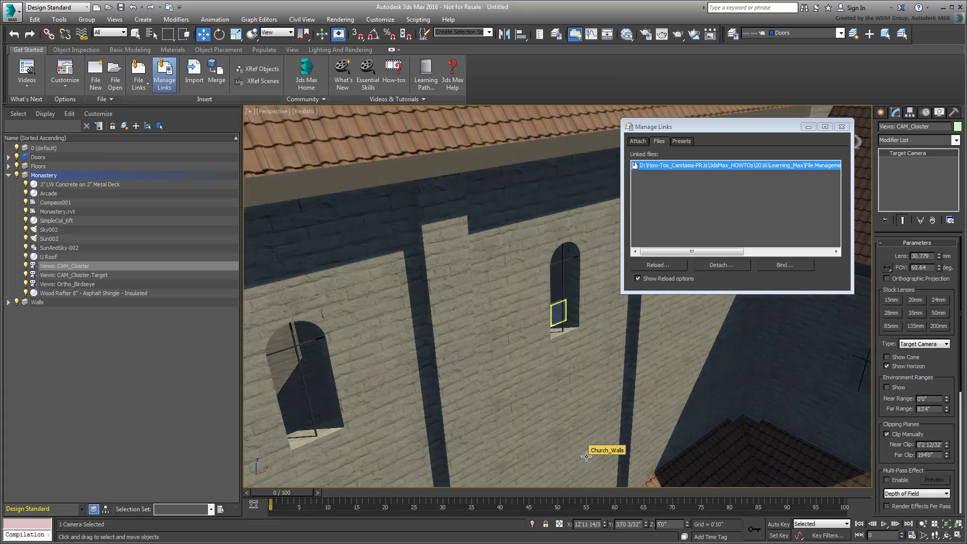
alt+middle_drag(586, 456, 453, 423)
scroll(550, 442, down, 5)
scroll(453, 423, up, 3)
middle_drag(411, 378, 395, 404)
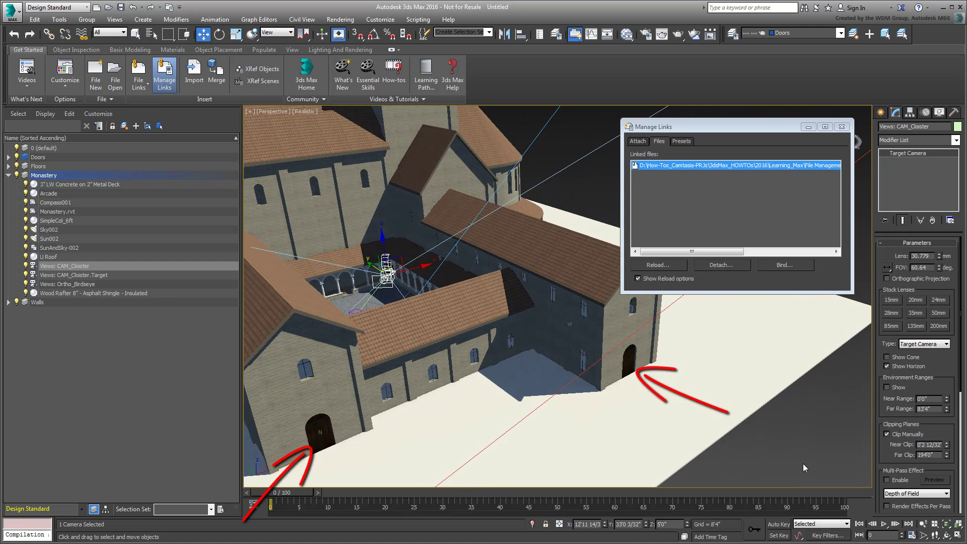
click(629, 359)
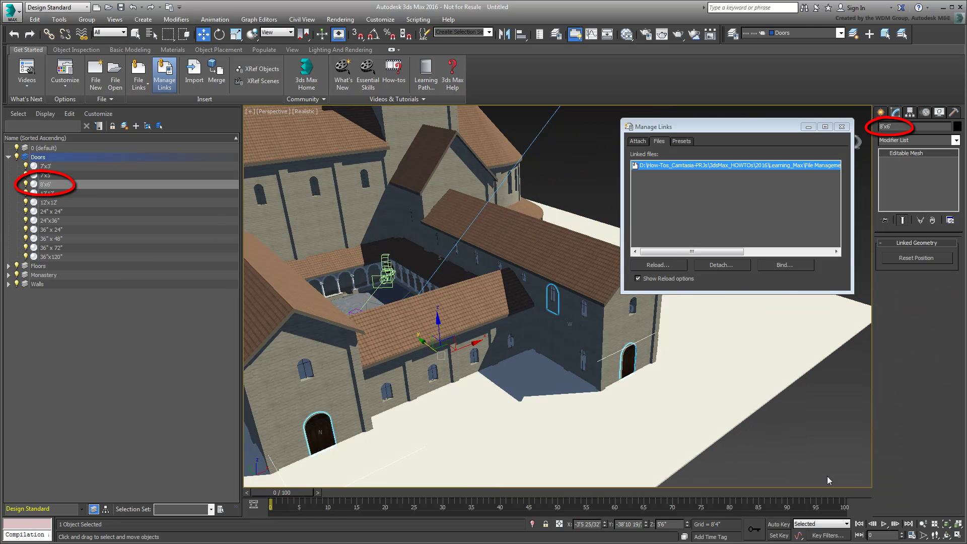
click(211, 509)
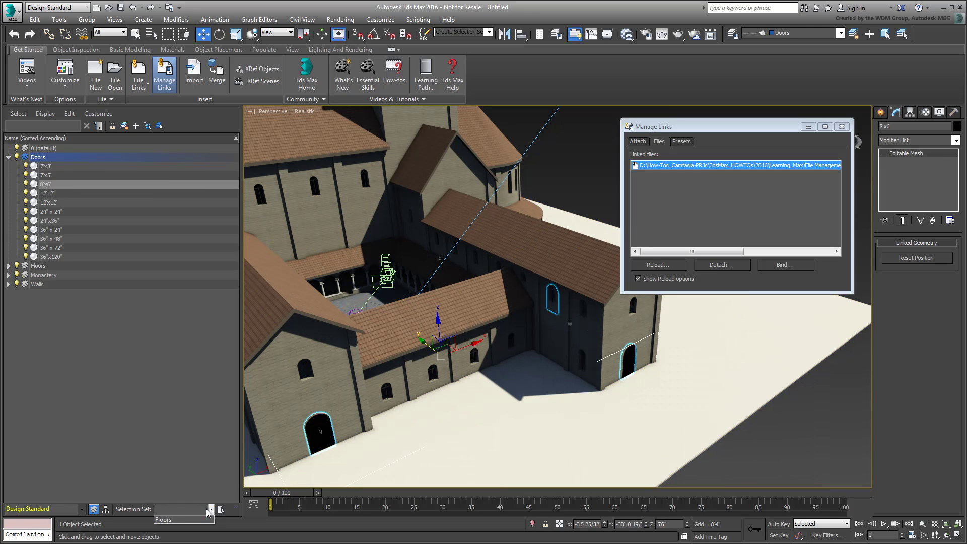
click(166, 520)
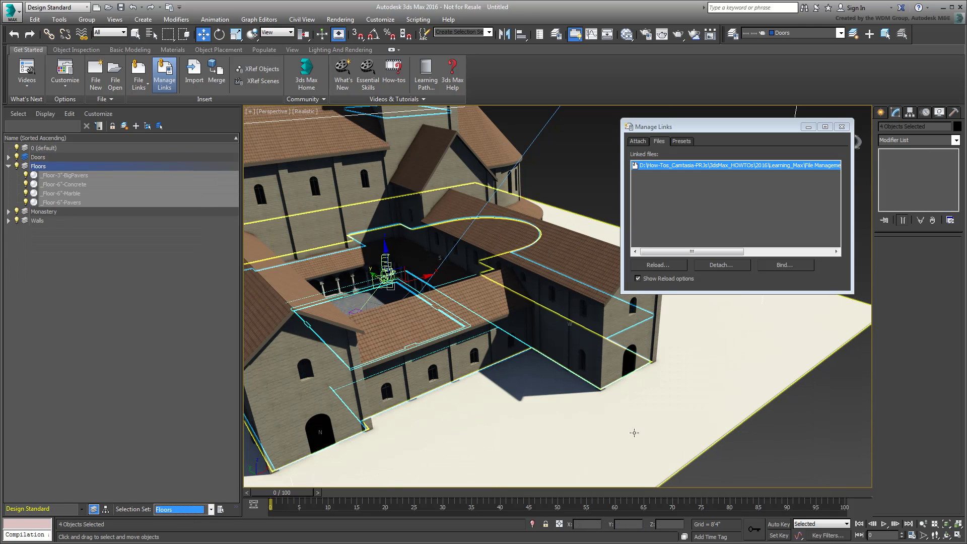
click(833, 441)
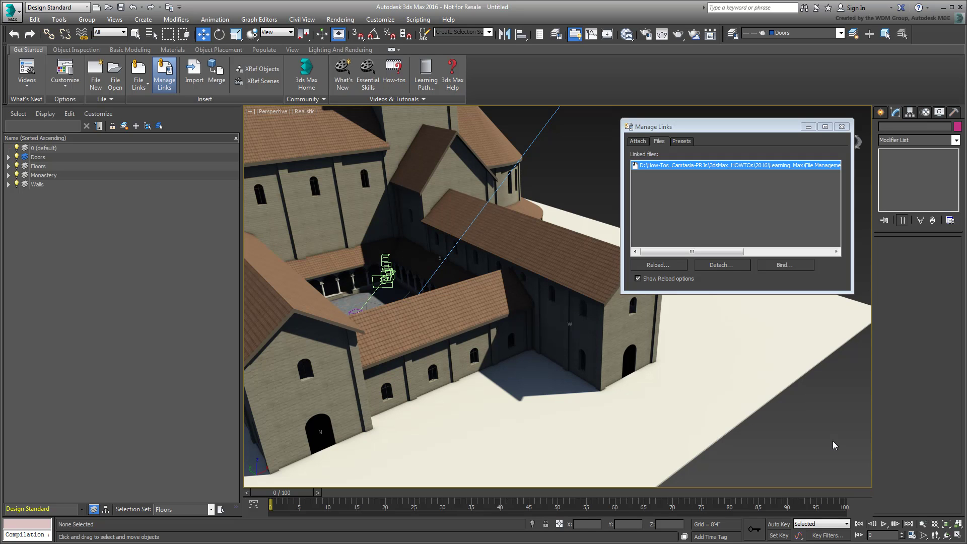
Bind Monastery.rvt into the scene, breaking its Revit link, then reset the scene
alt+middle_drag(454, 302, 503, 292)
middle_drag(766, 300, 802, 330)
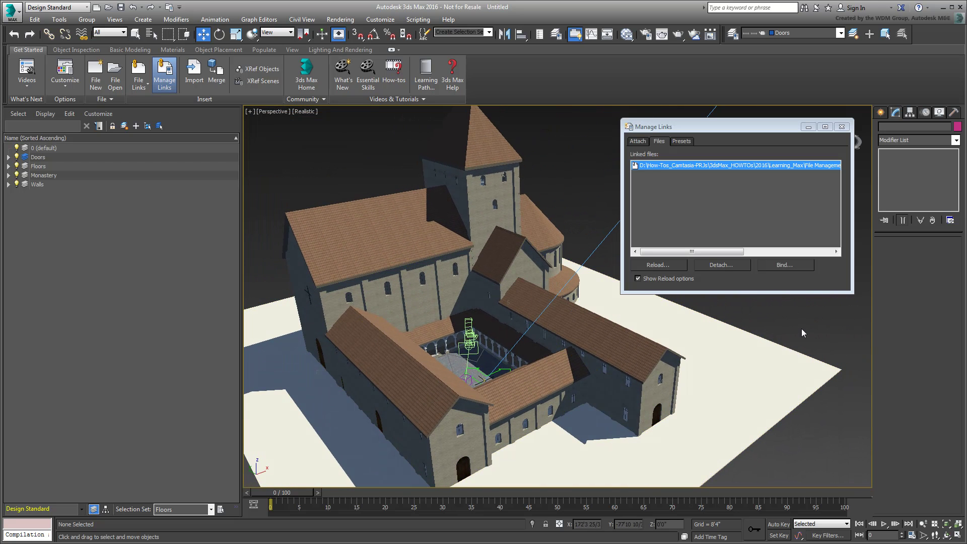
click(783, 265)
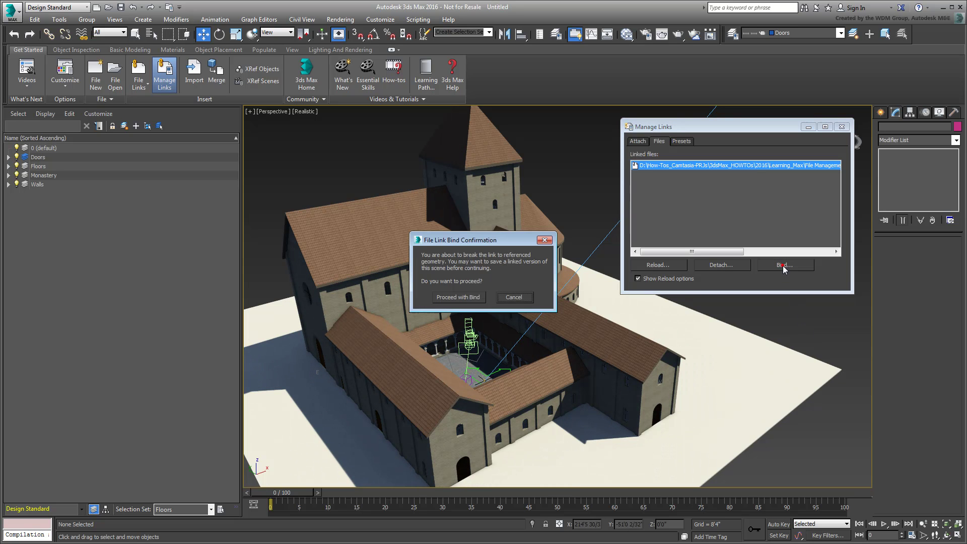
click(457, 298)
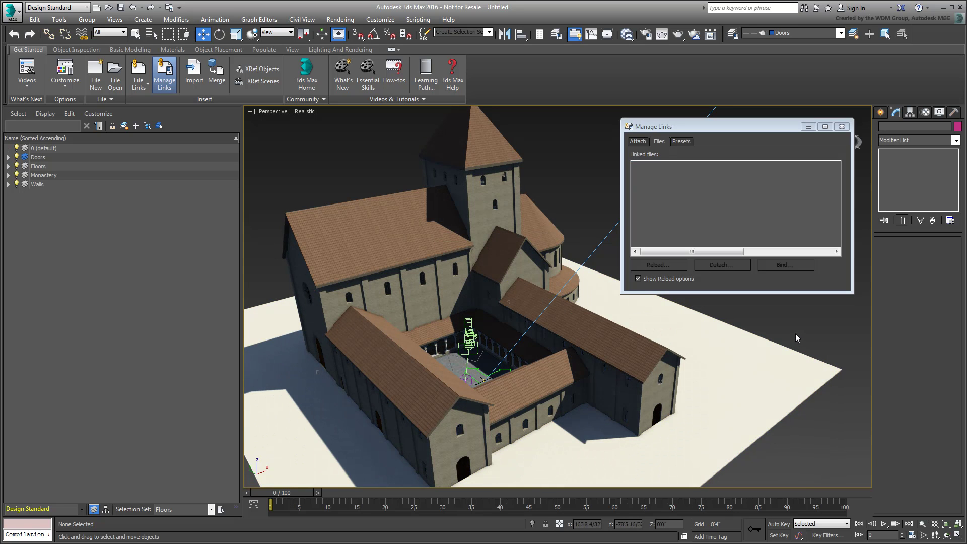
click(11, 15)
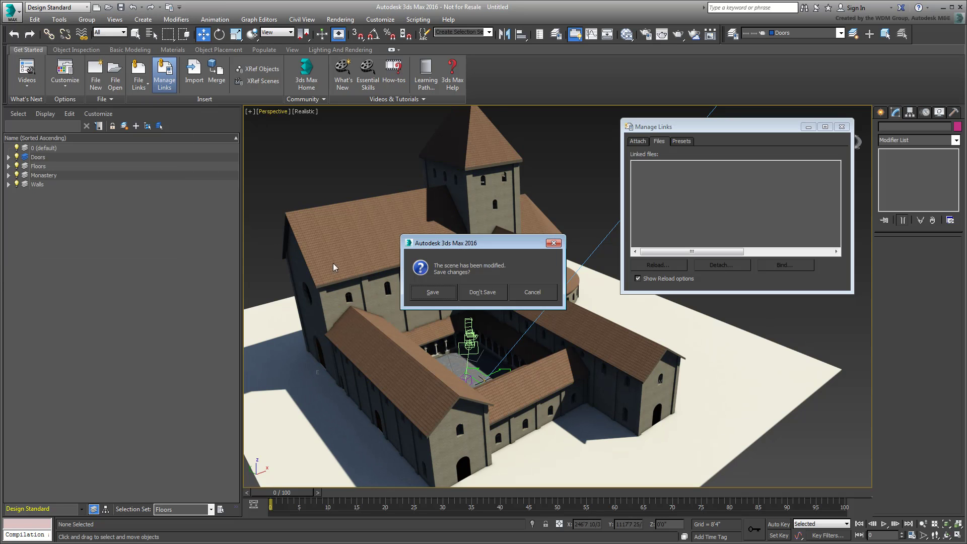